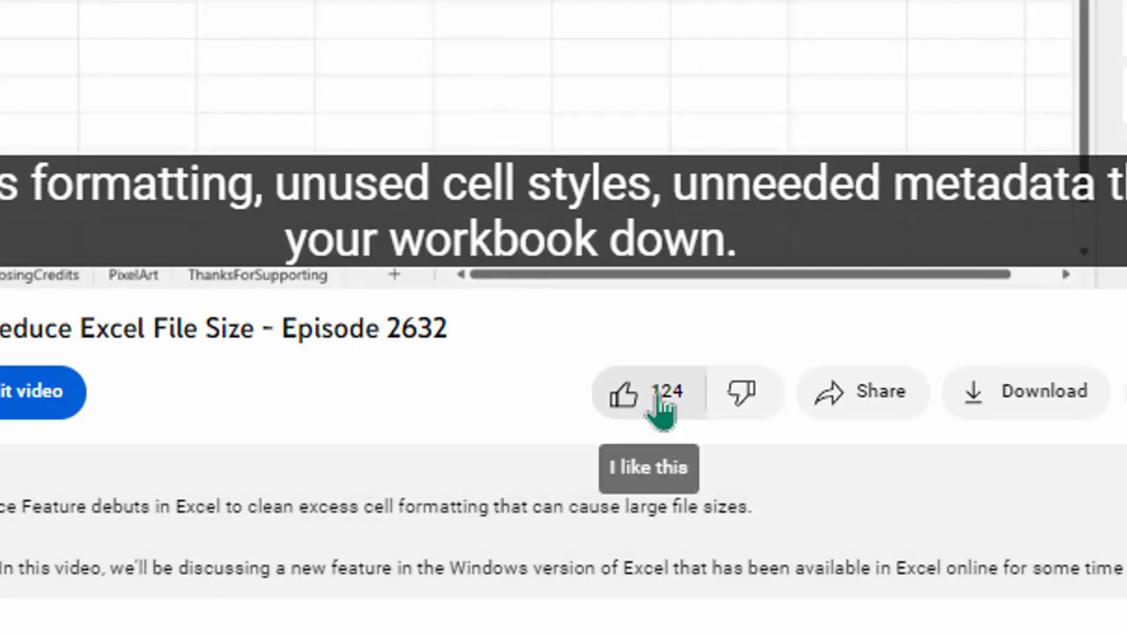
click(656, 403)
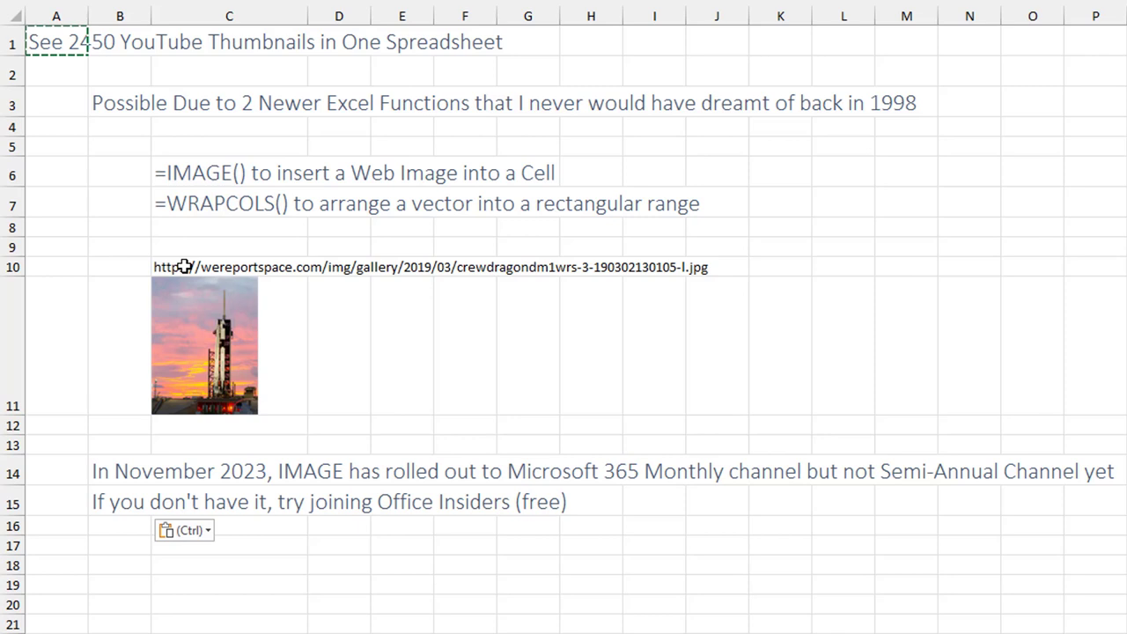
Inspect the image URL in C10 and the IMAGE formula in C11, and reduce the height of row 11
click(176, 264)
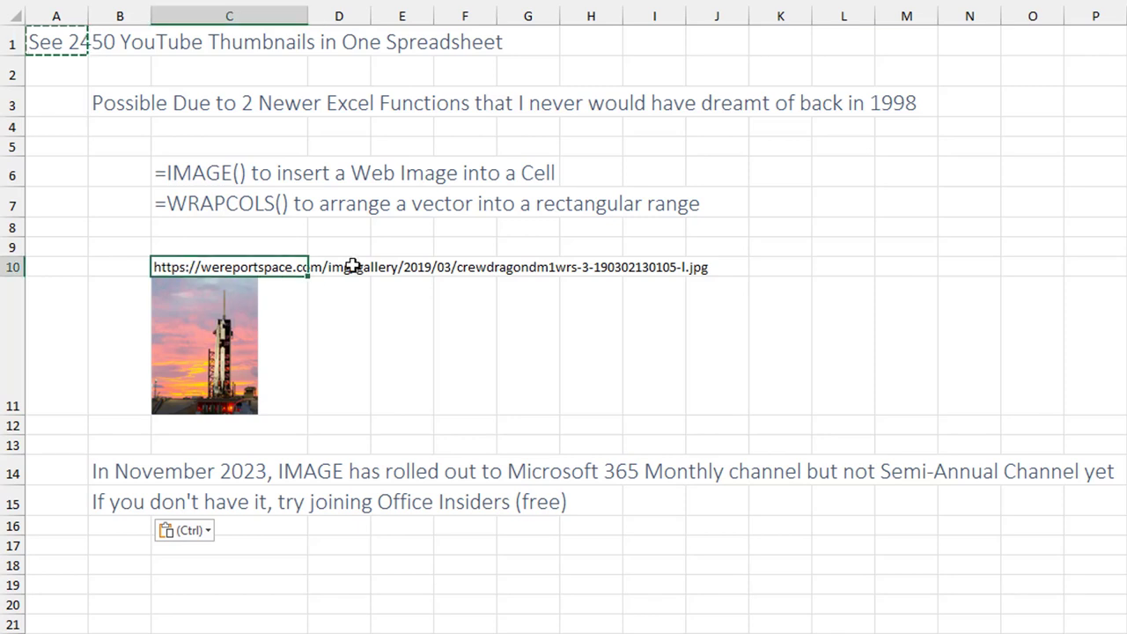
click(295, 314)
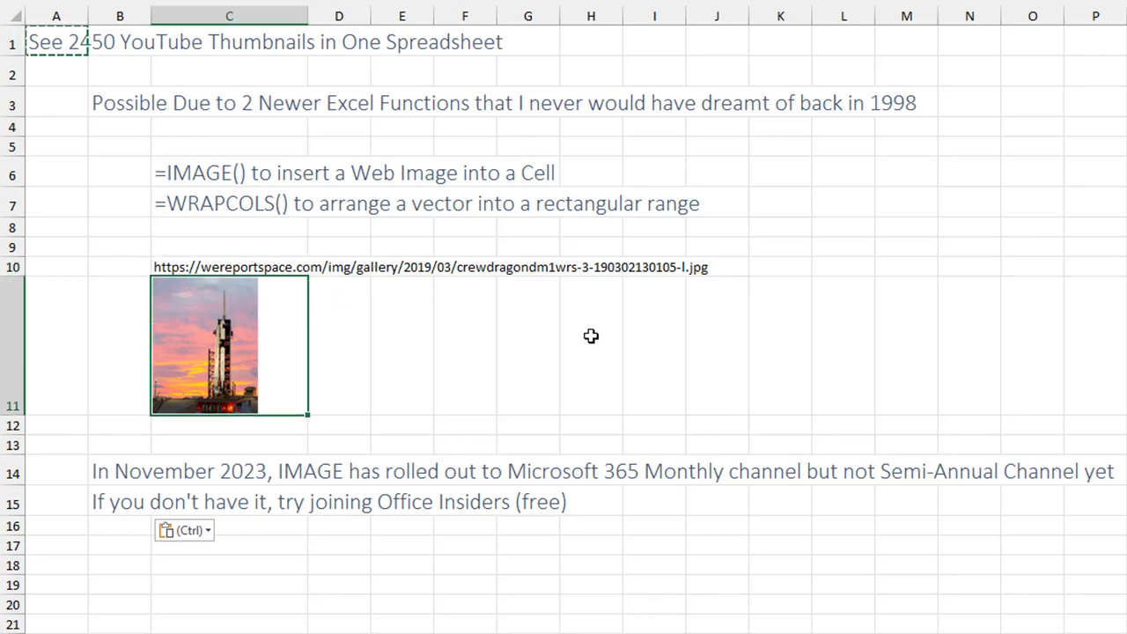
key(F2)
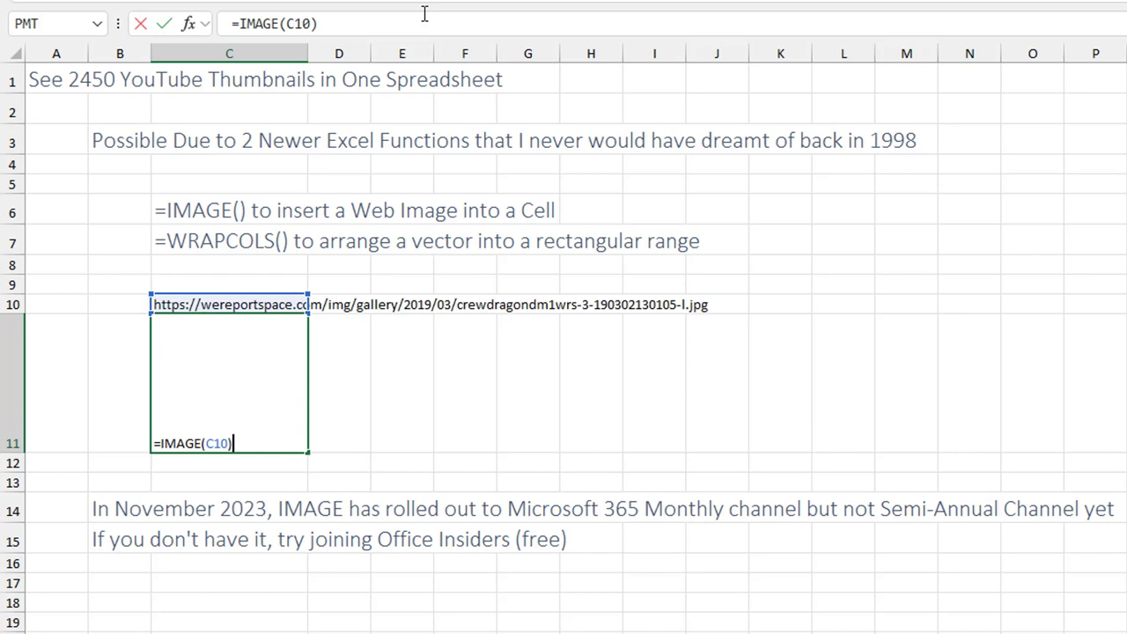
key(Return)
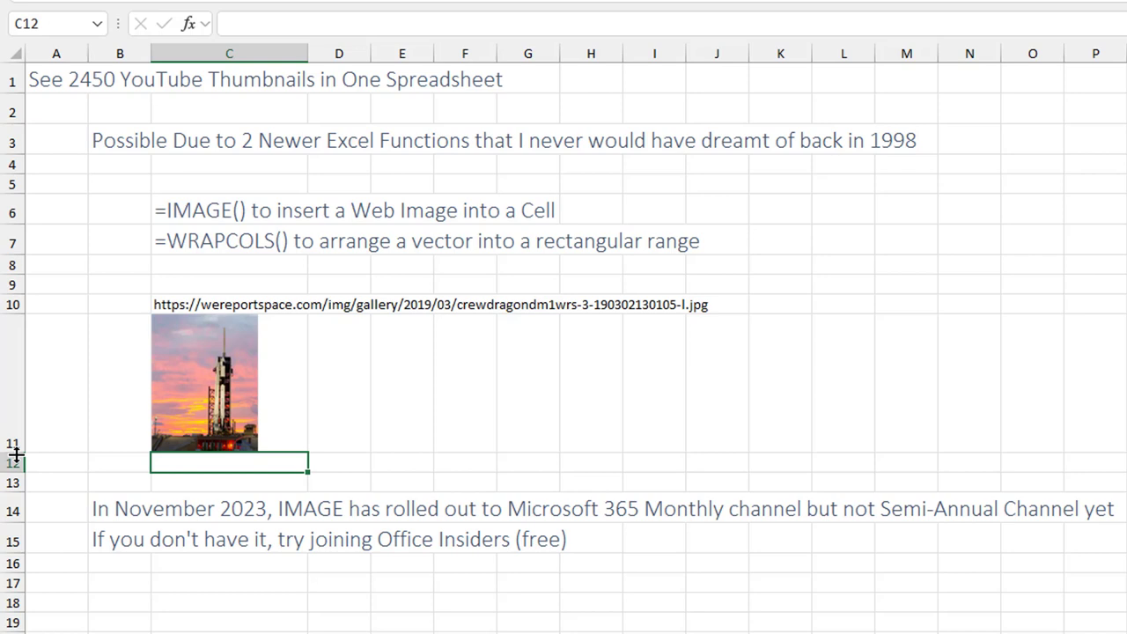
drag(12, 452, 11, 421)
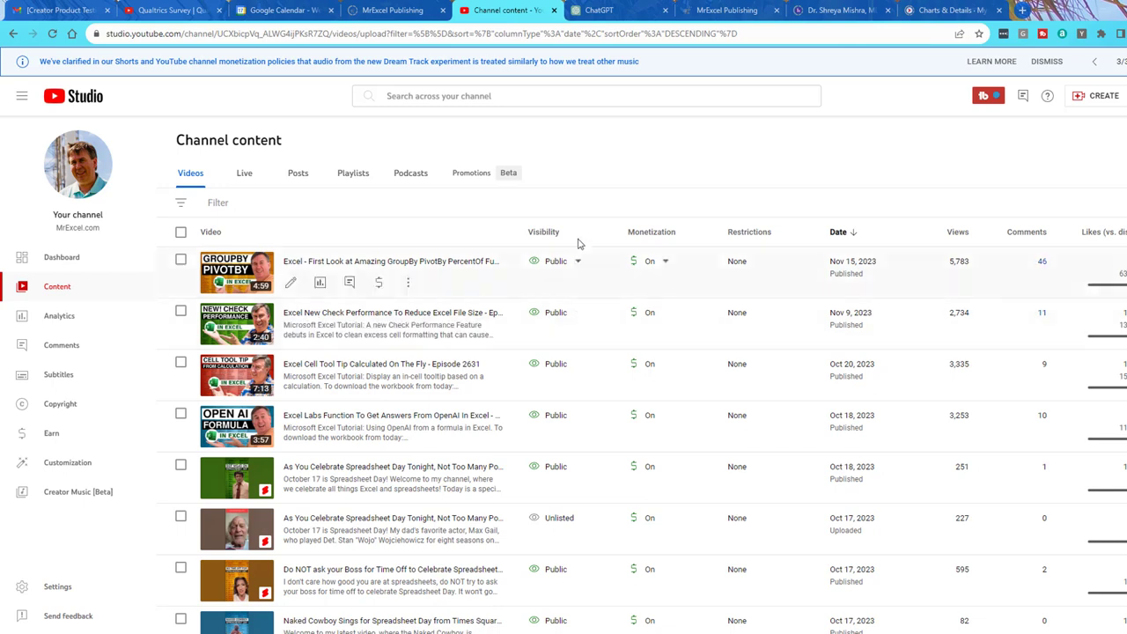
Open TubeBuddy's Backups & Export page from the YouTube Studio video list and start a new backup of the entire channel
scroll(614, 319, down, 3)
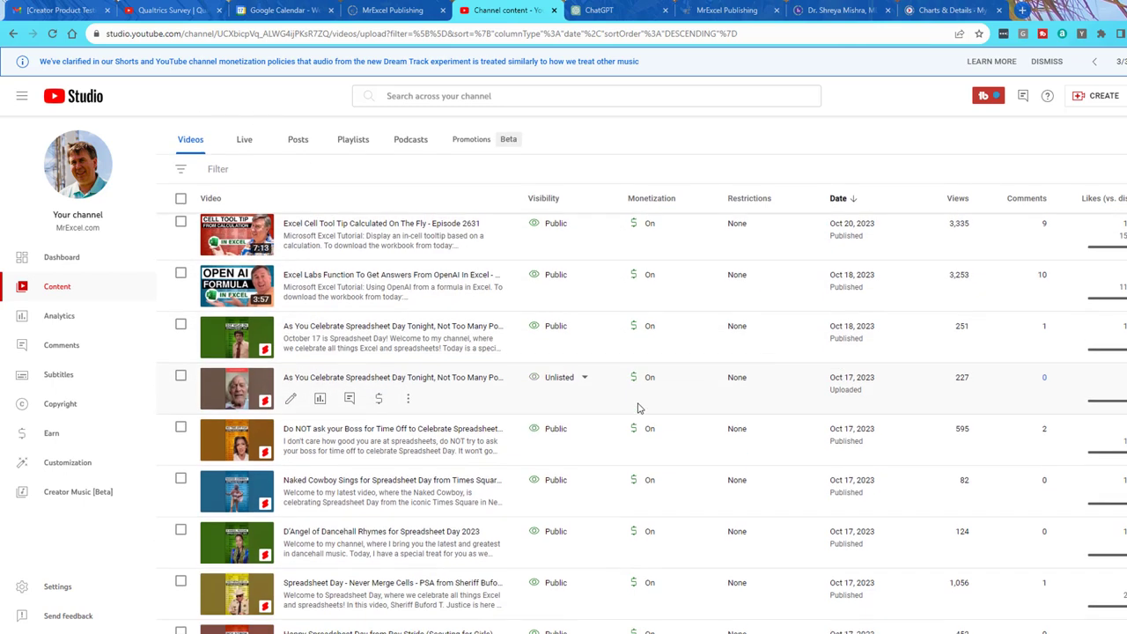
scroll(646, 409, up, 3)
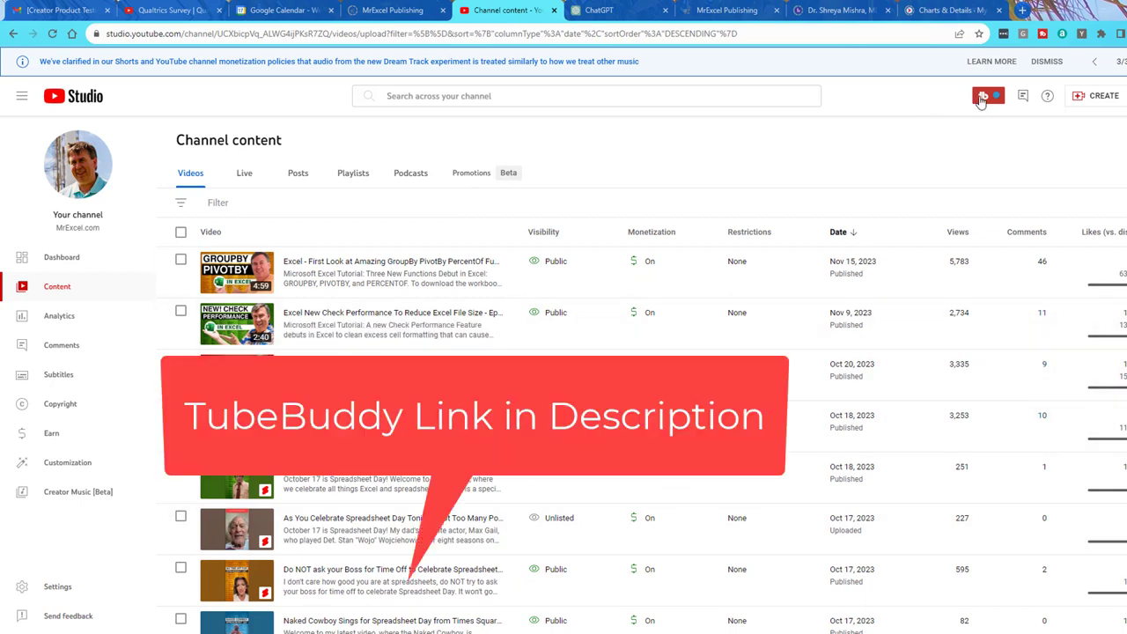
click(983, 97)
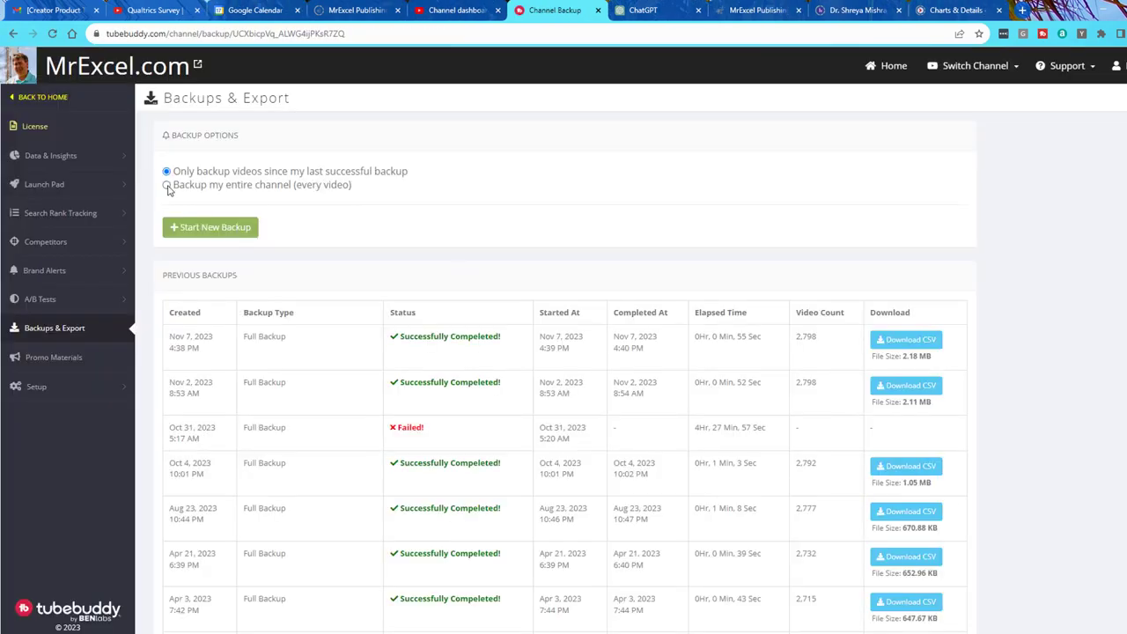
click(167, 187)
click(203, 228)
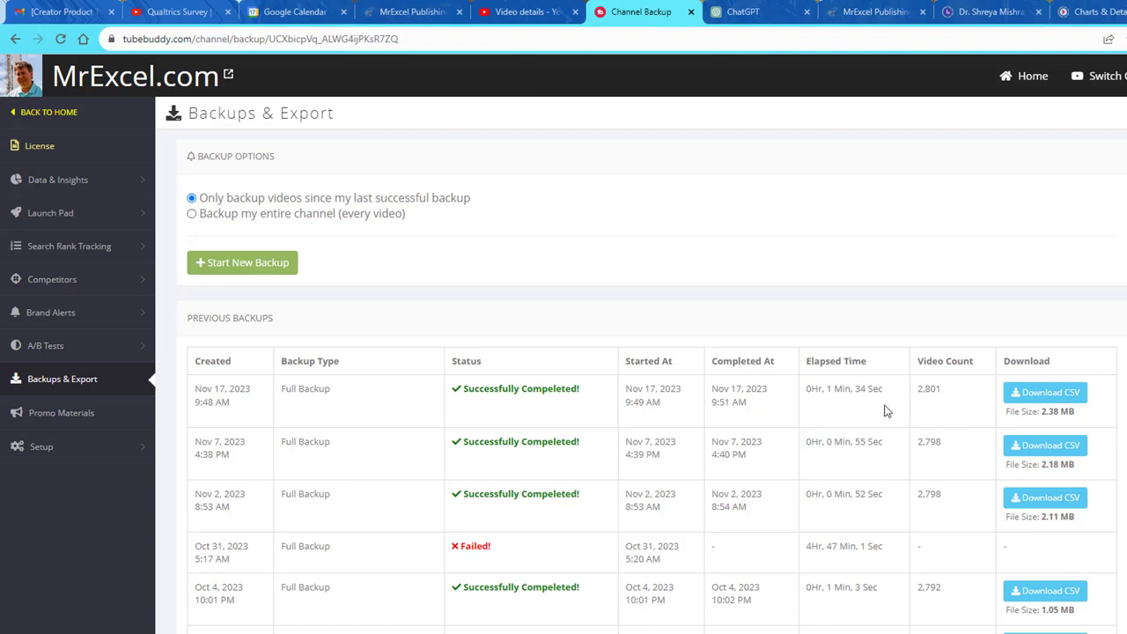
Download the CSV of the Nov 17, 2023 full backup and open it in Excel
click(1024, 401)
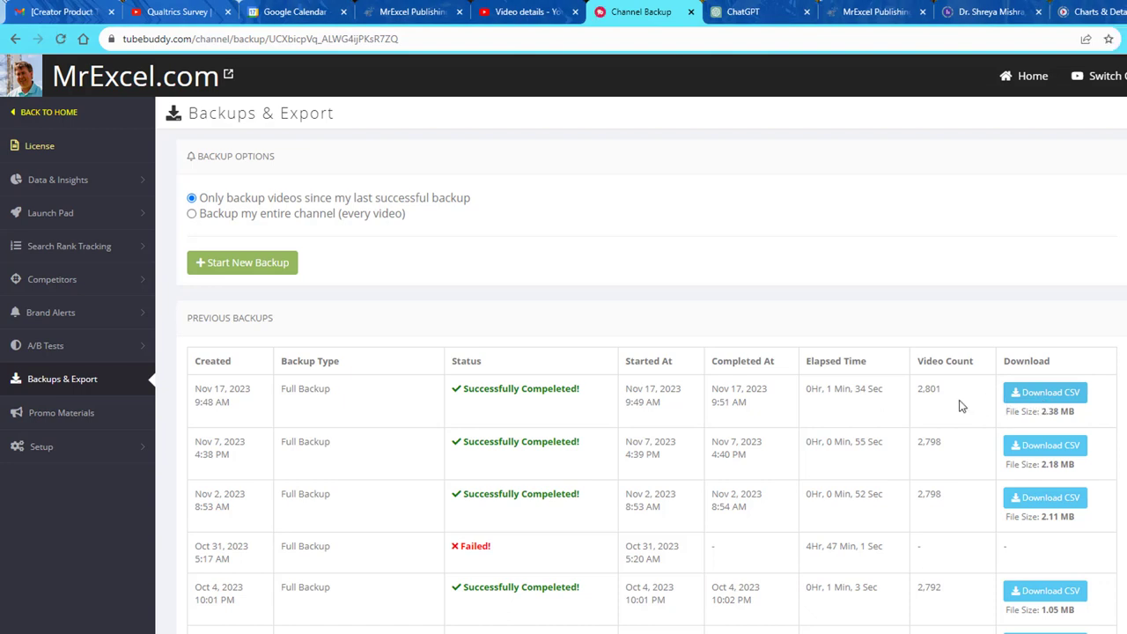
double_click(640, 192)
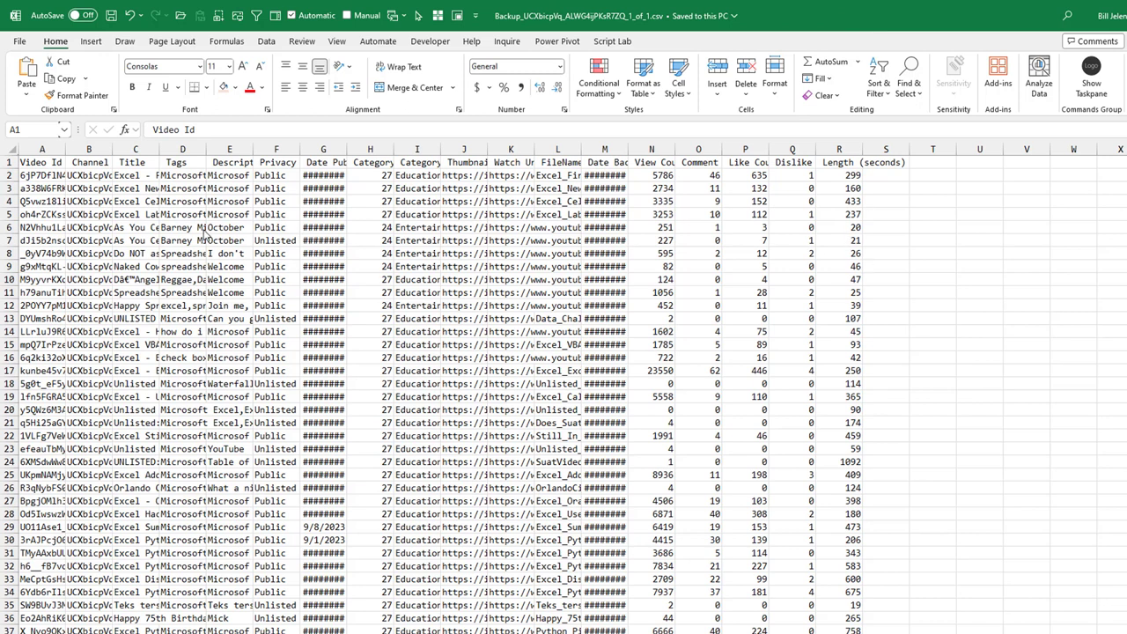
Examine the title, description, tags and channel ID of the first video record in row 2
click(129, 179)
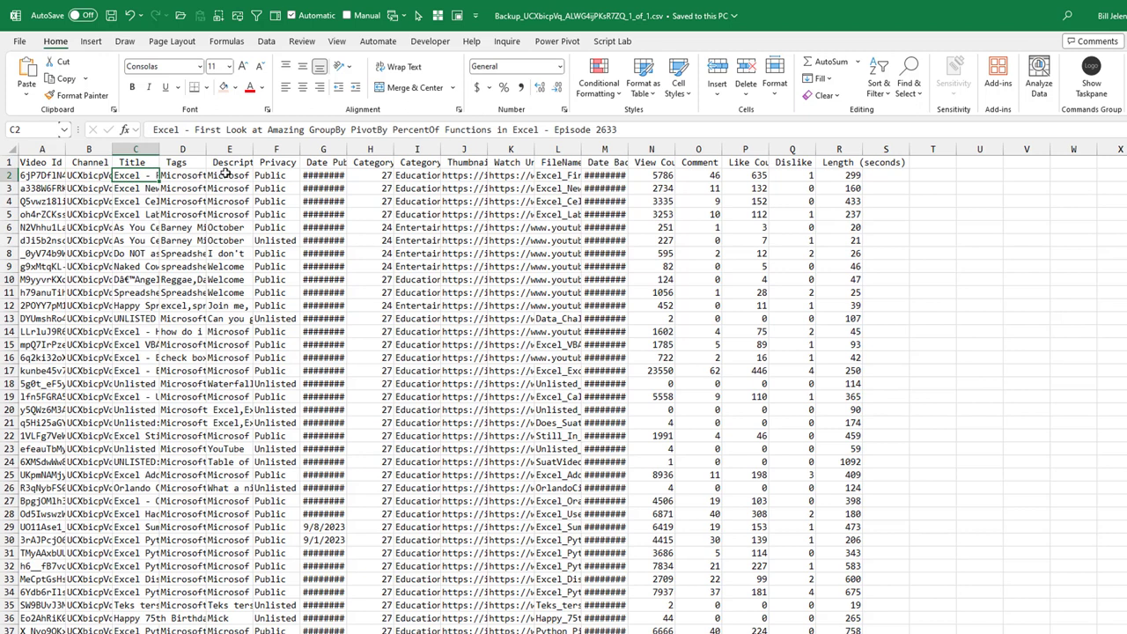
click(225, 173)
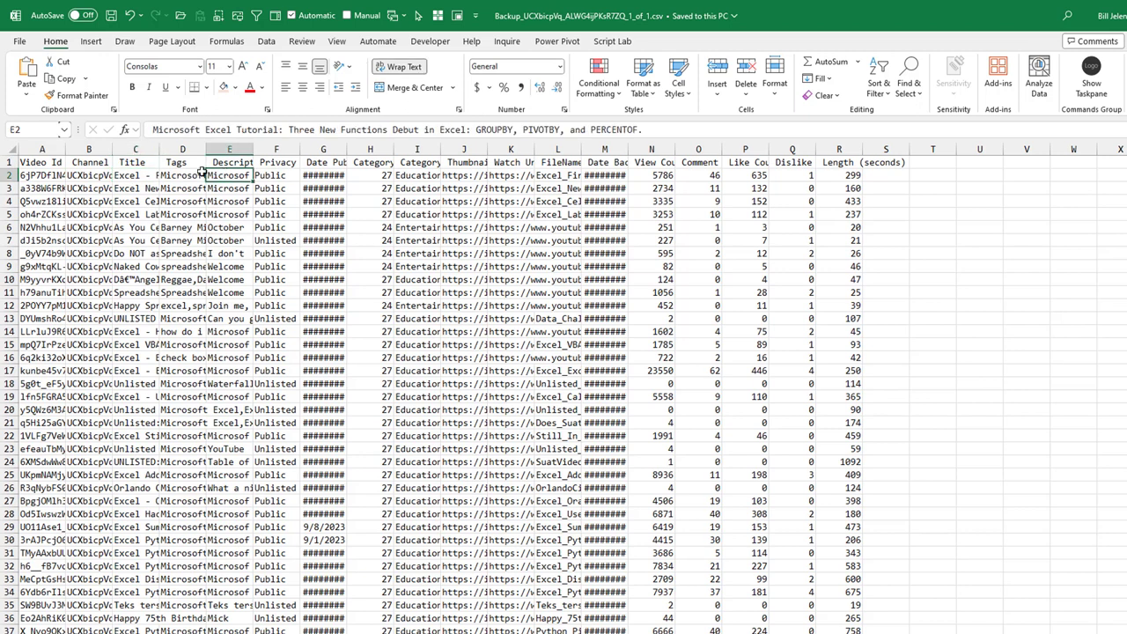
click(191, 174)
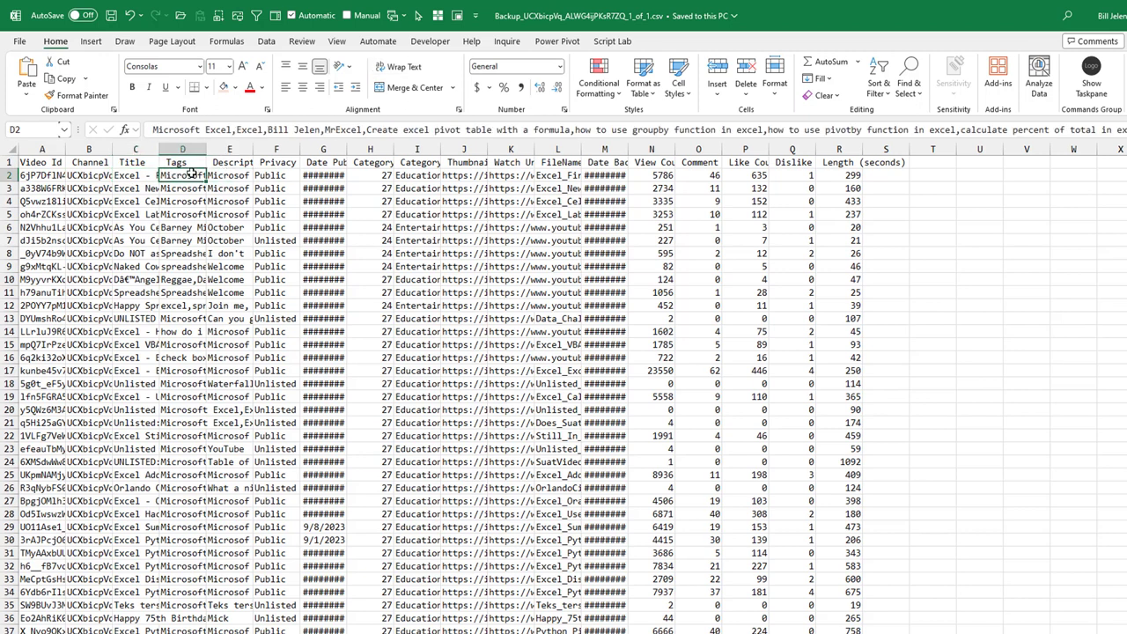
click(94, 176)
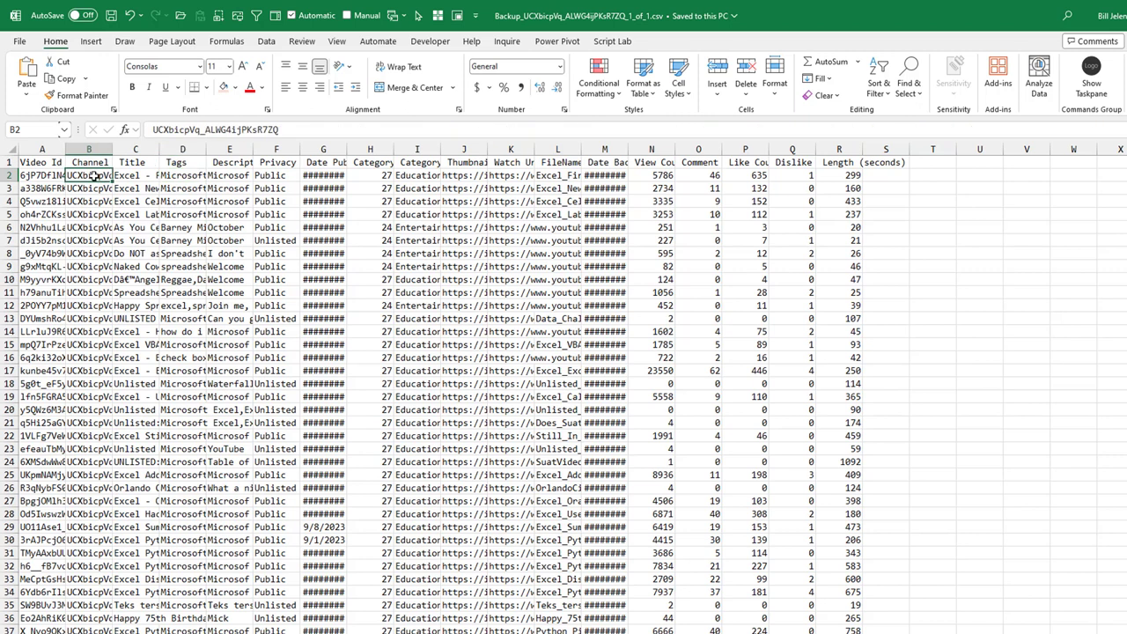
key(ctrl+Home)
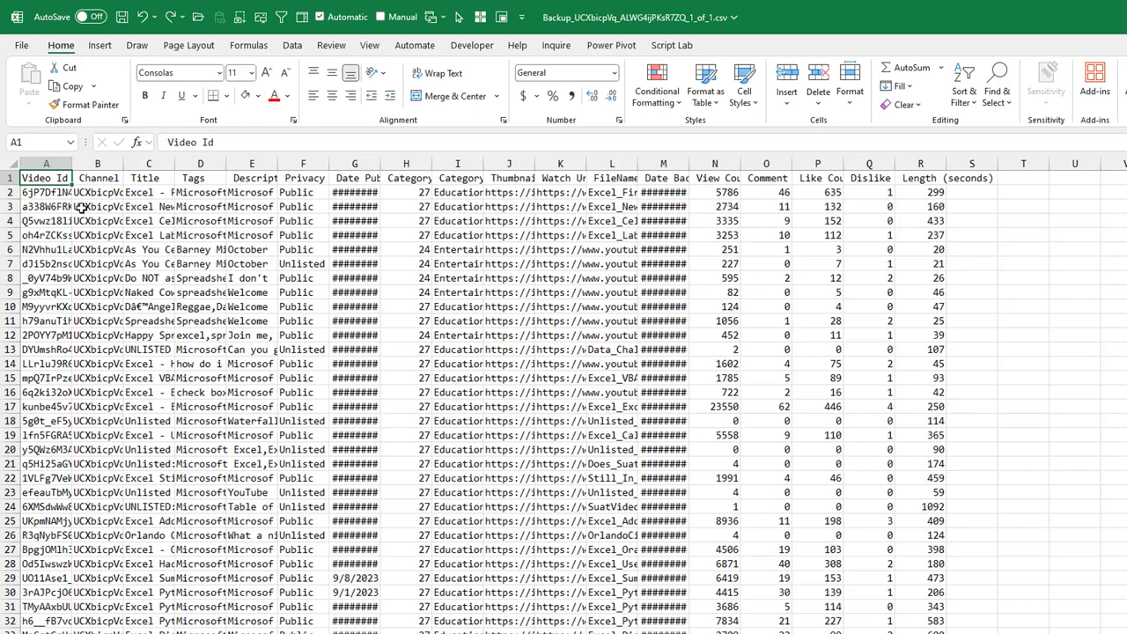
Select the cells in the Video Id column that contain formulas
key(ctrl+shift+Down)
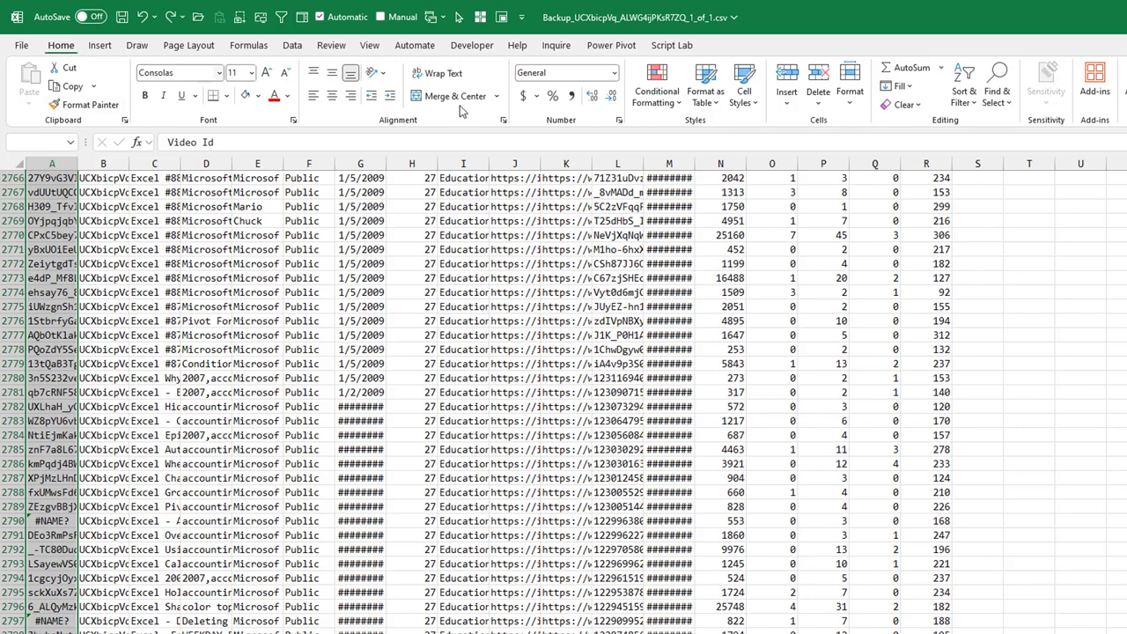
click(997, 102)
click(1026, 204)
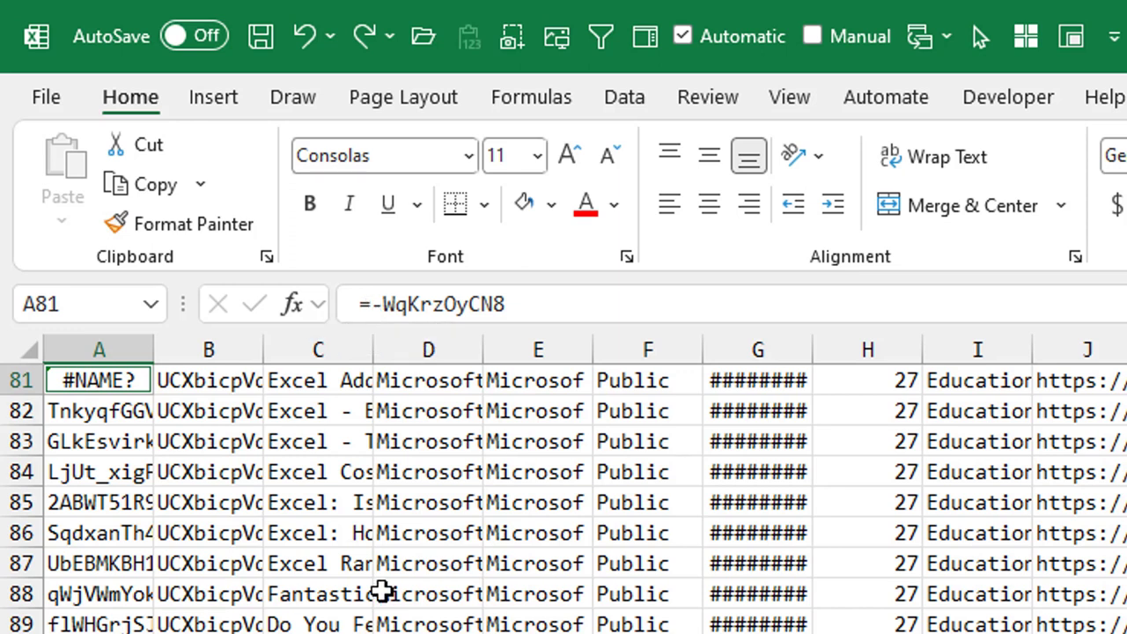
Replace all occurrences of "=-" with "'-" in the selected Video Id cells
key(ctrl+h)
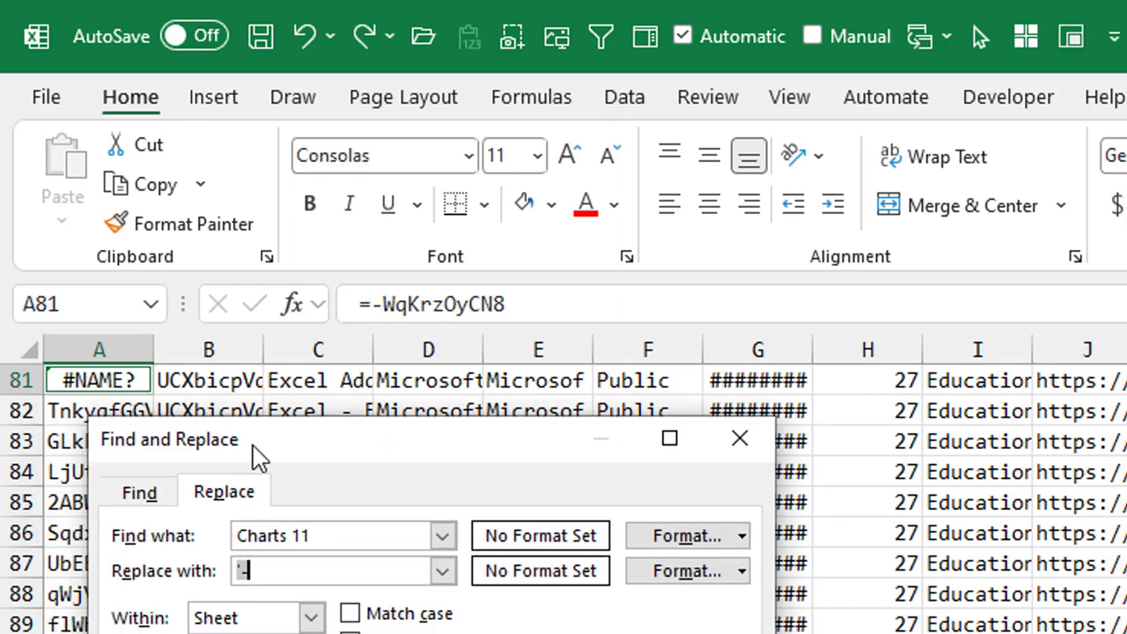
drag(294, 535, 183, 535)
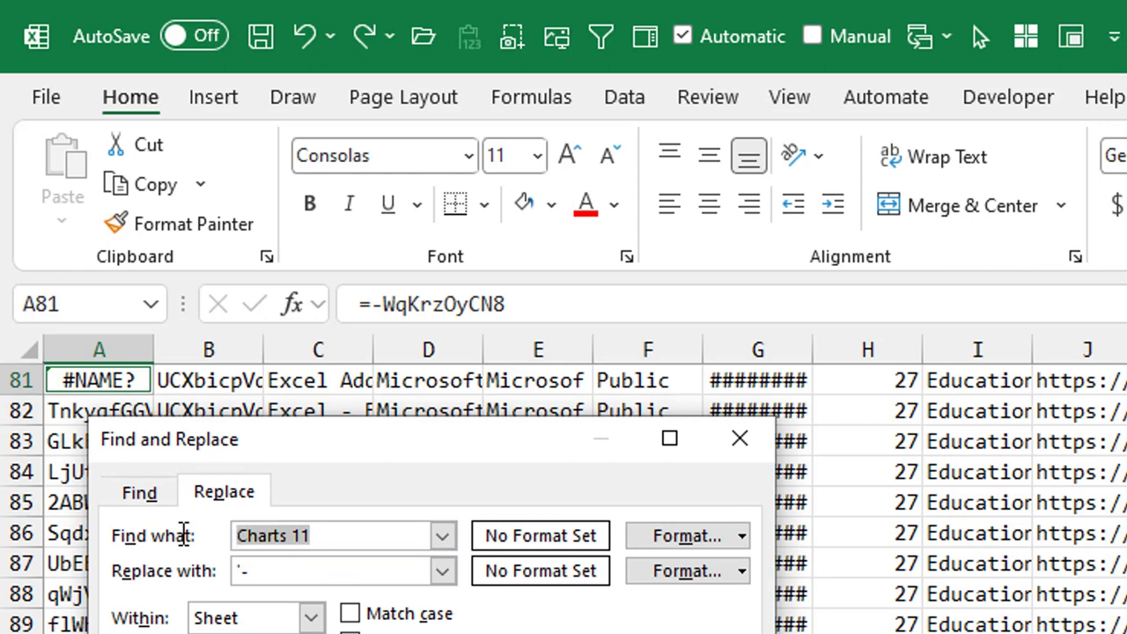
text(=-)
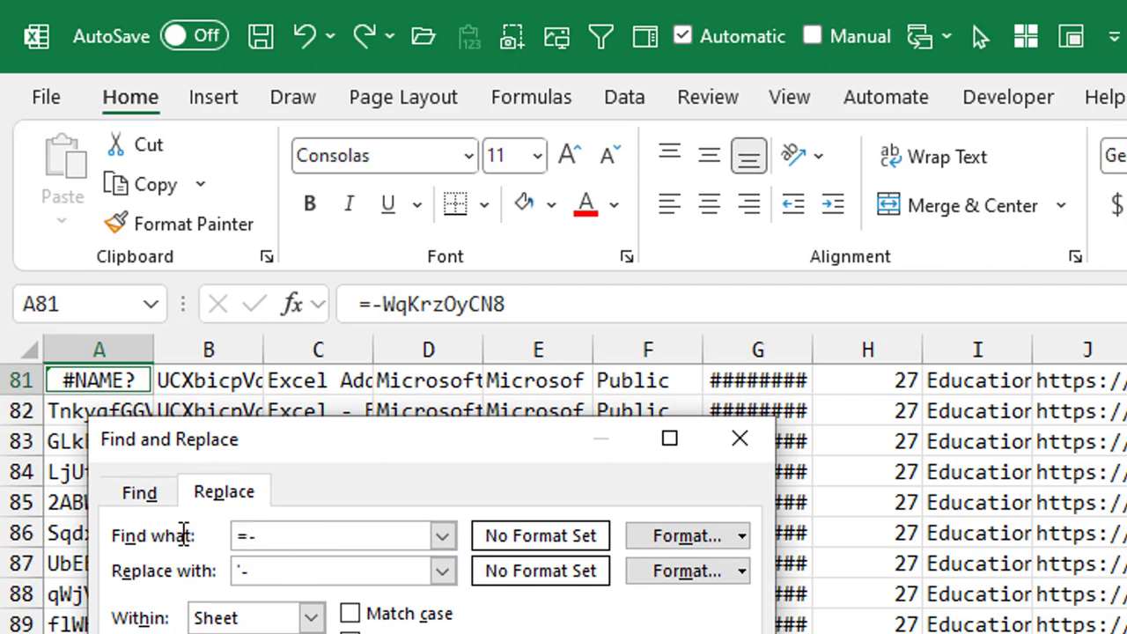
key(Tab)
text('-)
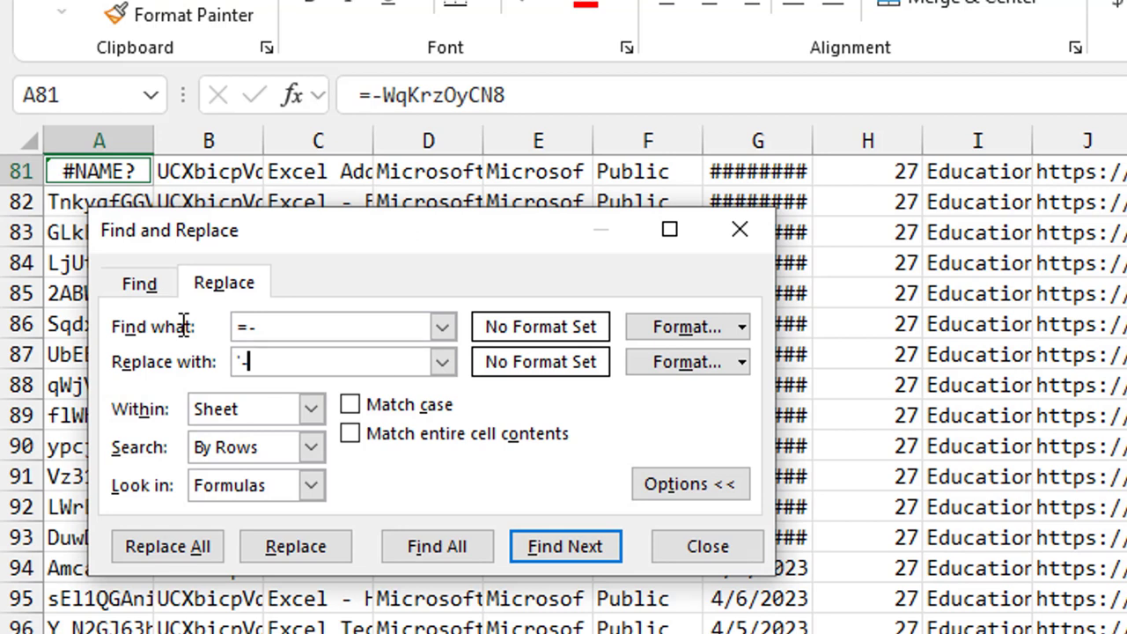
click(184, 556)
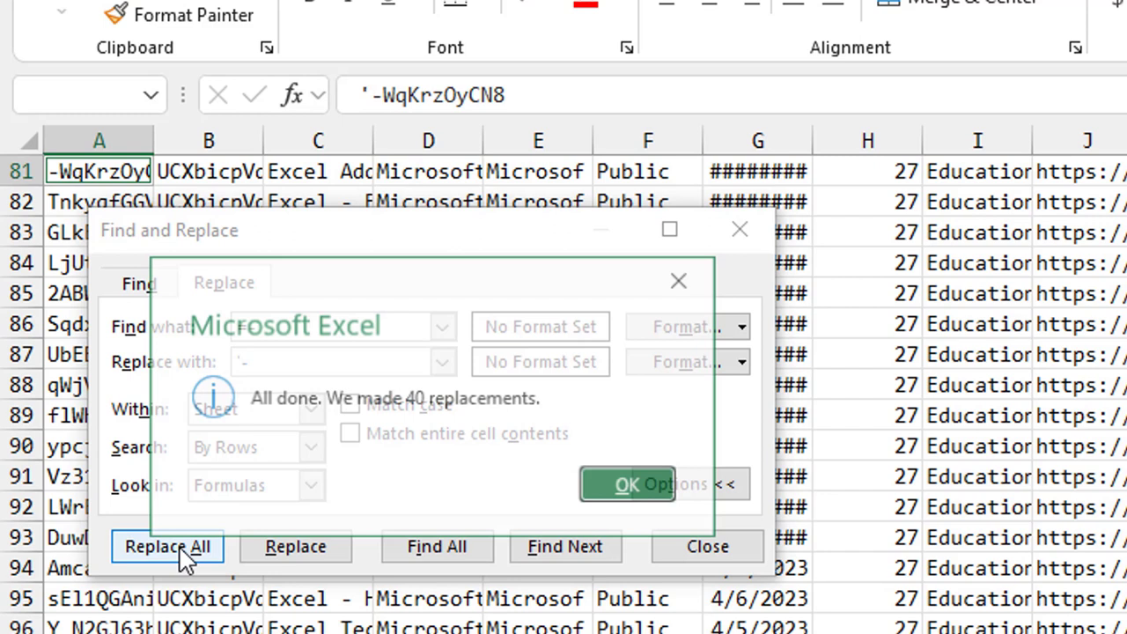
click(631, 486)
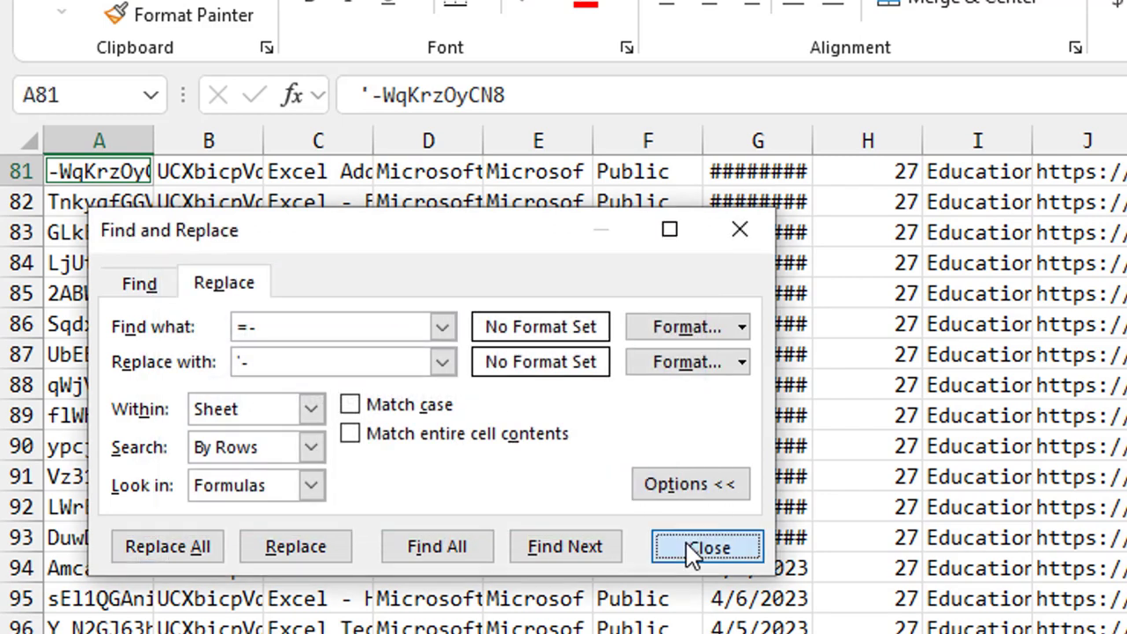
click(693, 550)
Autofit the width of the Thumbnail Url column to the URL in J2
scroll(1013, 537, up, 2)
click(979, 508)
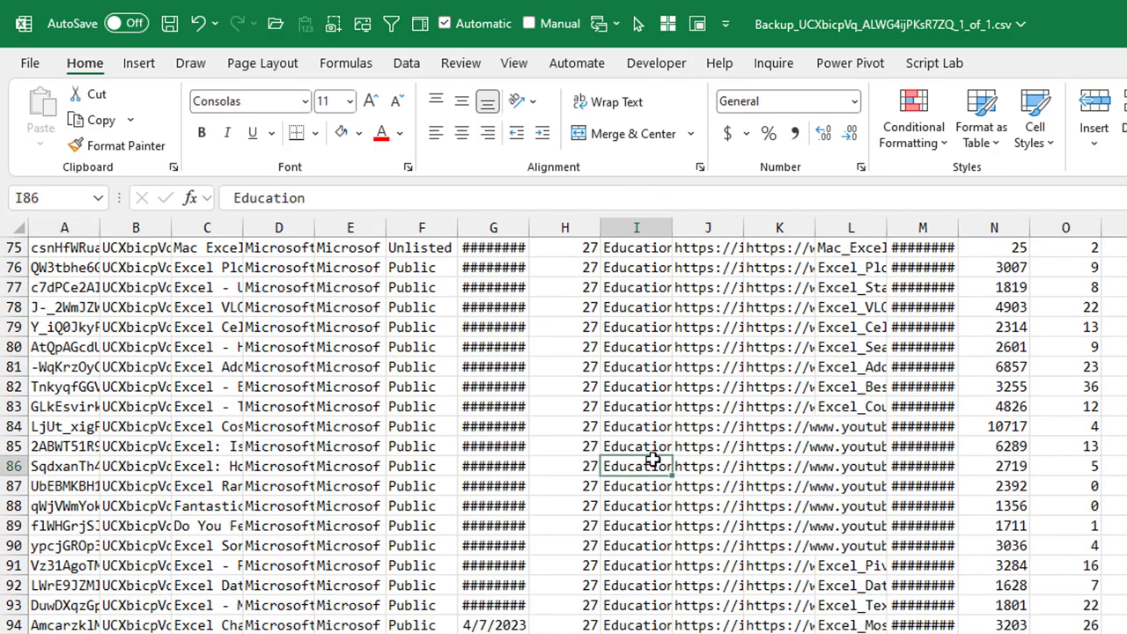
key(ctrl+Up)
key(Right)
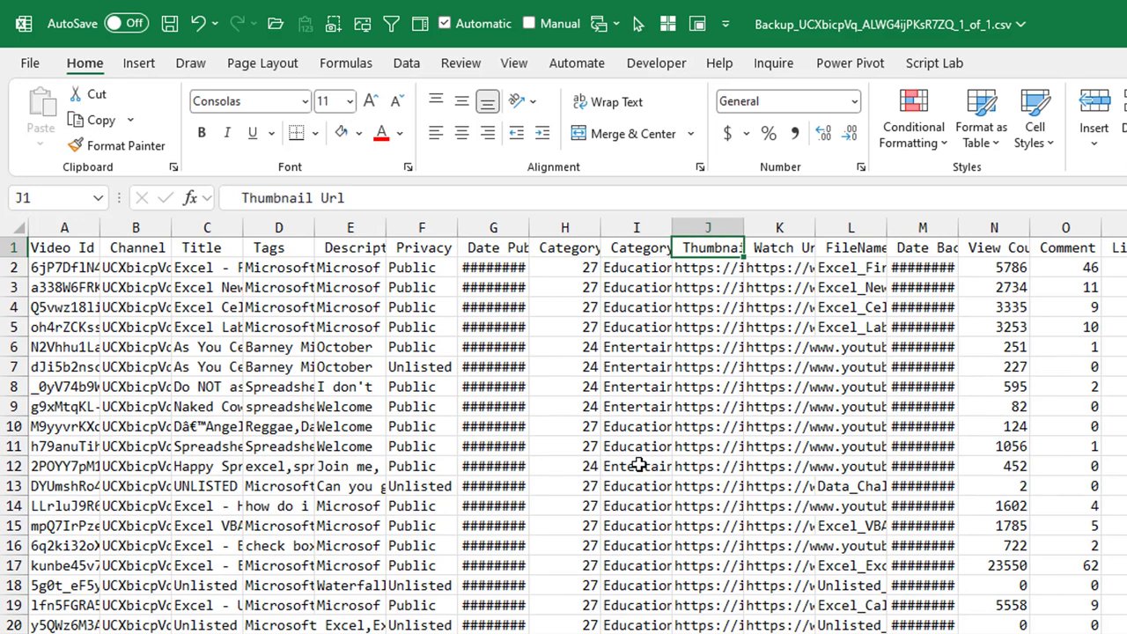
key(Down)
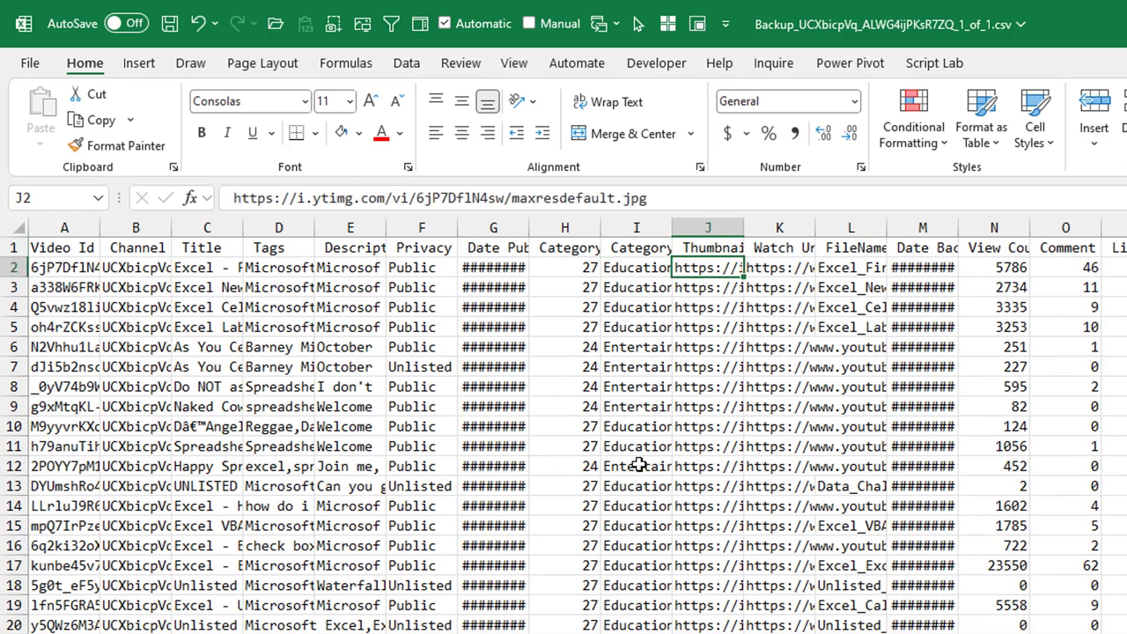
key(alt+h)
key(o)
key(i)
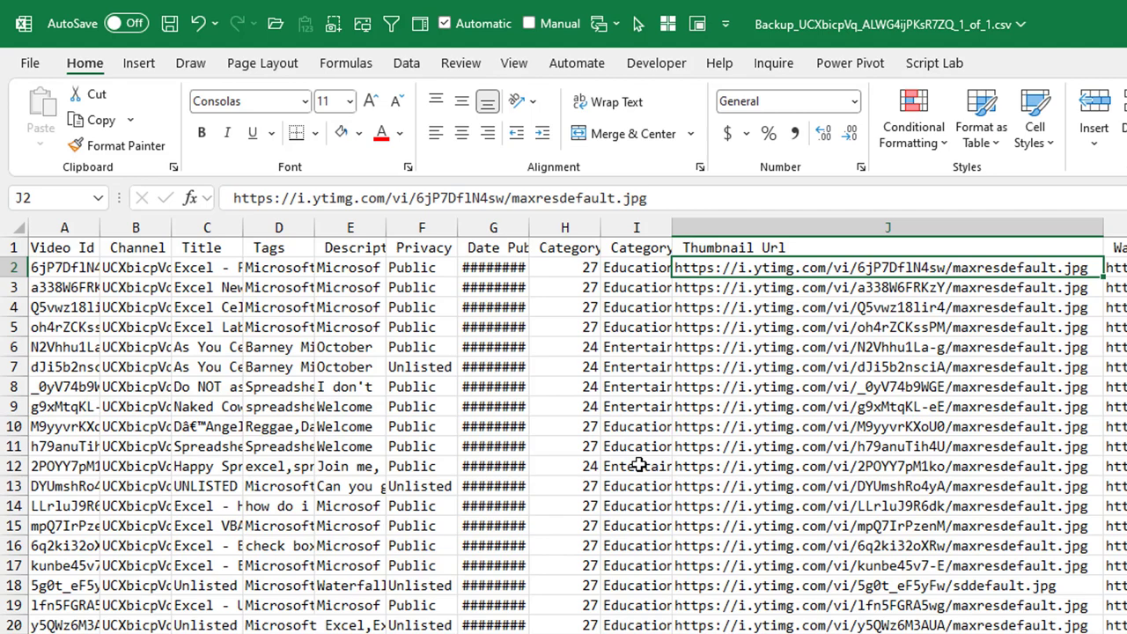
Switch to the AllThumbnails.xlsm workbook and check how far down the thumbnail URLs in column E extend
key(alt+Tab)
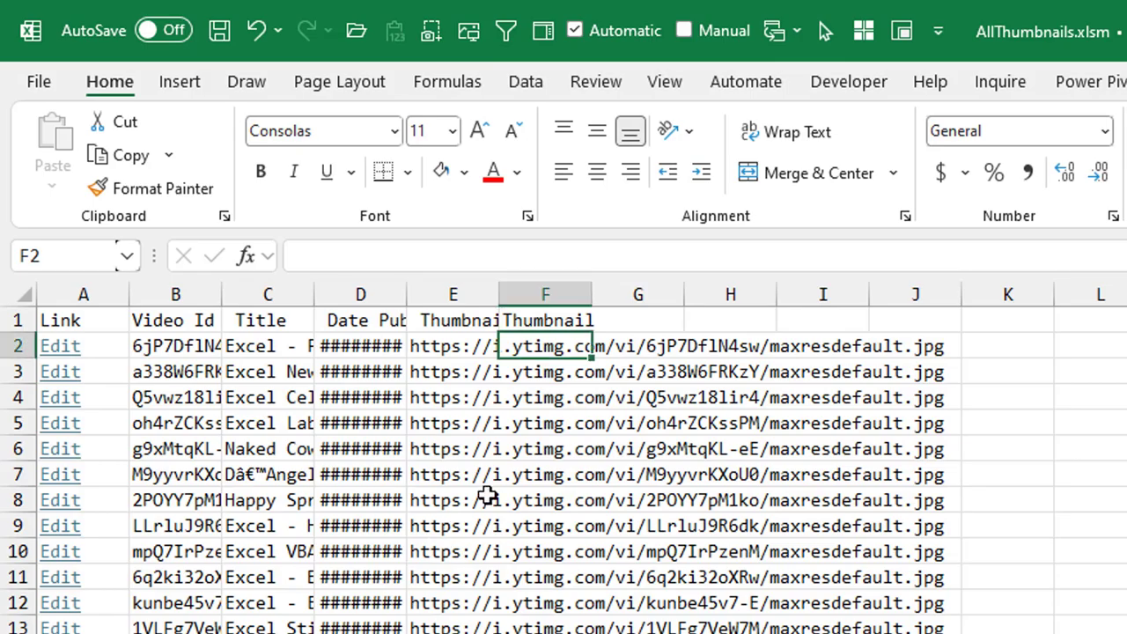
key(Left)
key(ctrl+Down)
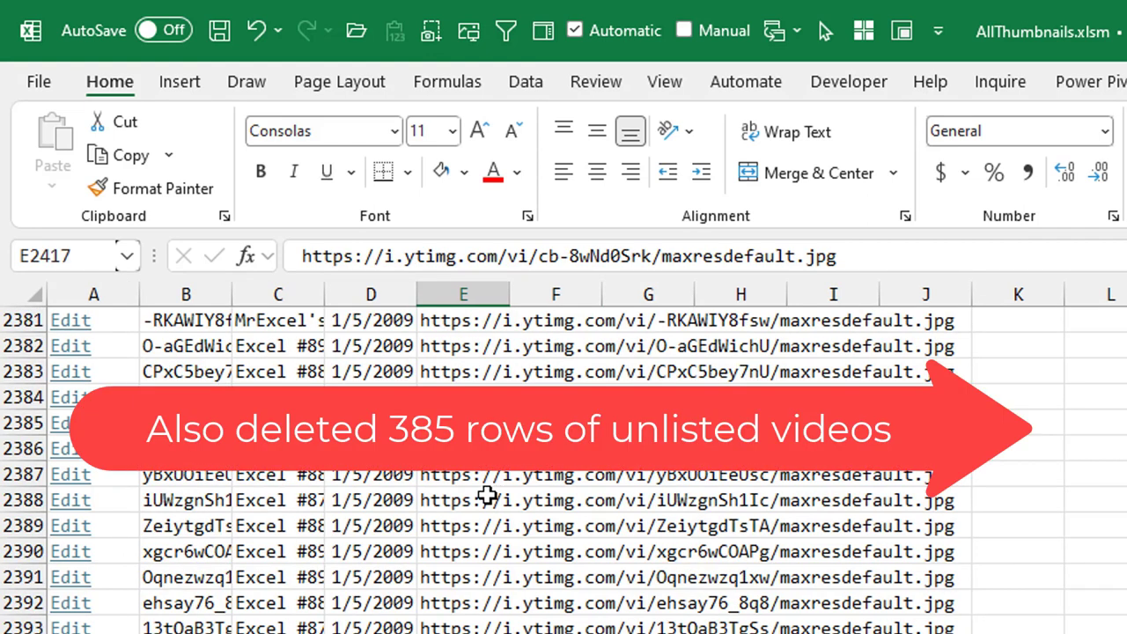
key(ctrl+Up)
key(Down)
Enter the formula =IMAGE(E2) in F2 to show the first video's thumbnail
key(Right)
key(F2)
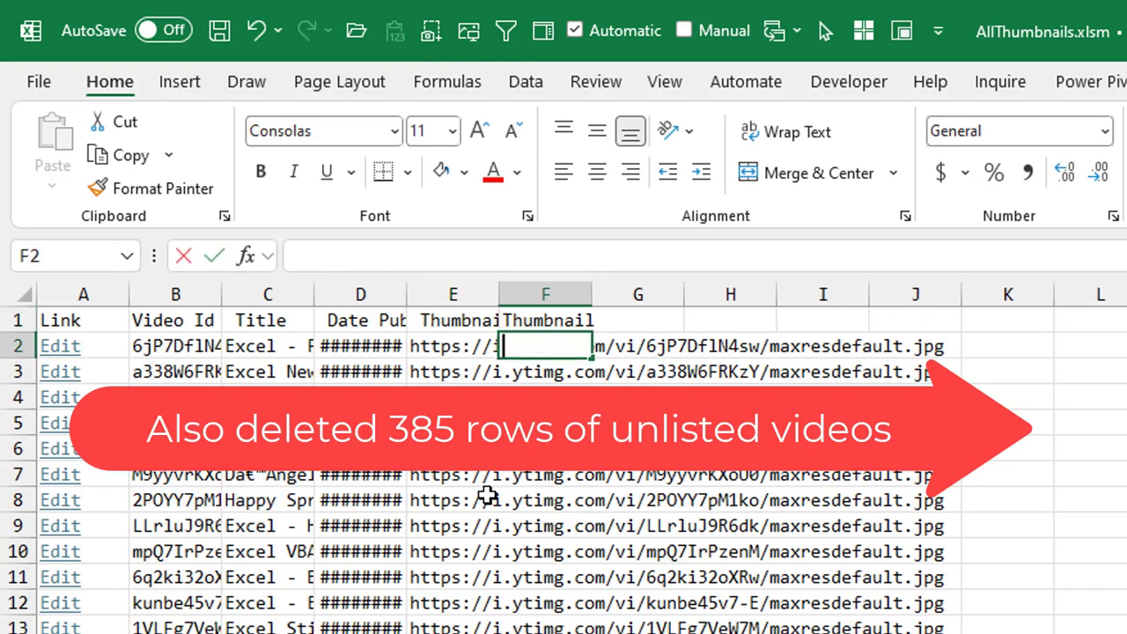
text(=ima)
key(Tab)
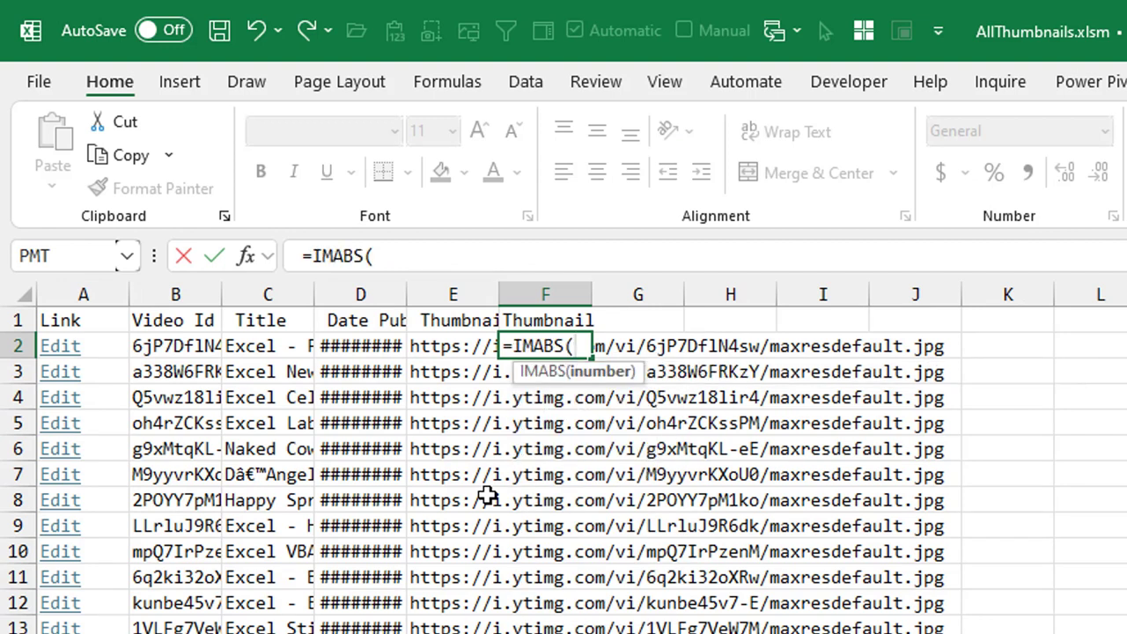
key(BackSpace)
key(BackSpace)
key(BackSpace)
text(ge)
key(Tab)
key(Left)
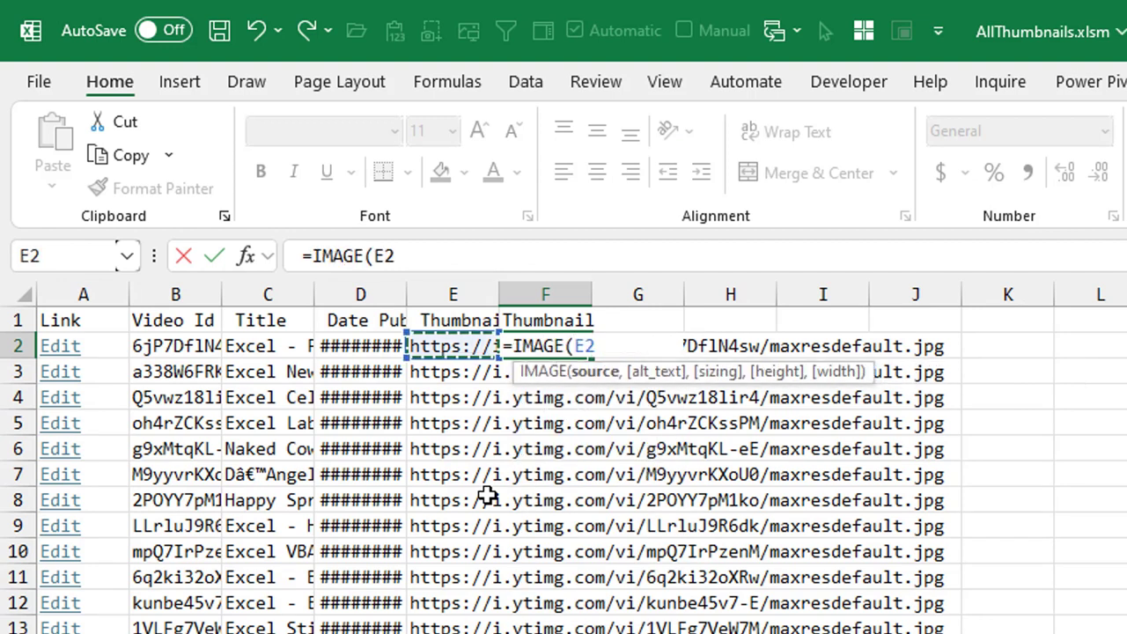
text())
key(Return)
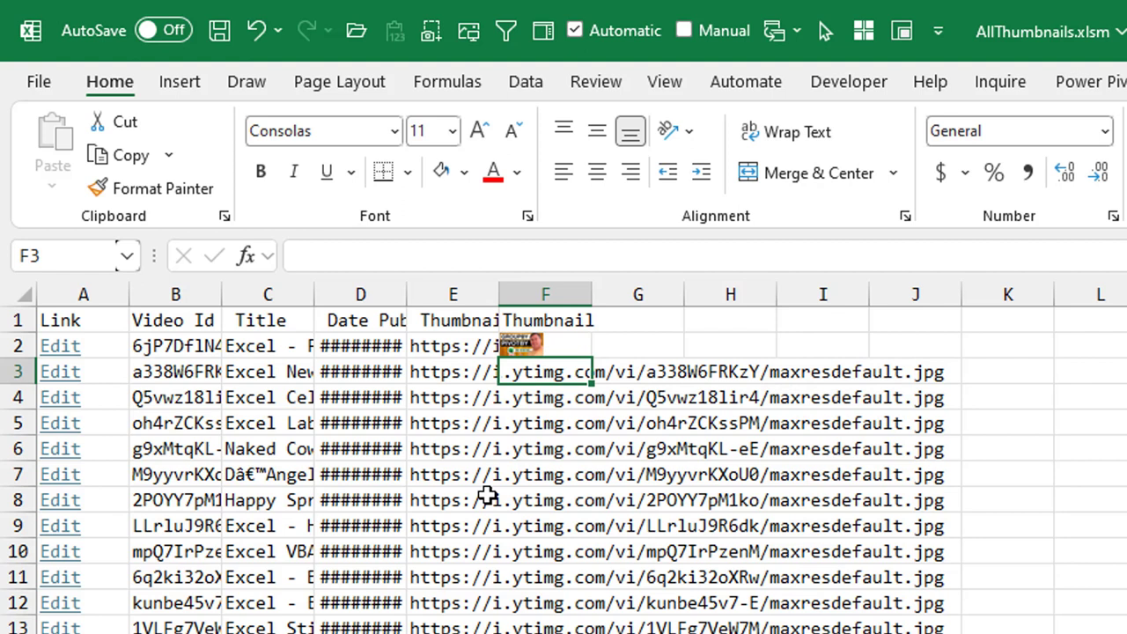
Set the row height to 45 for all rows from F2 down and top-align the Thumbnail cells
key(Up)
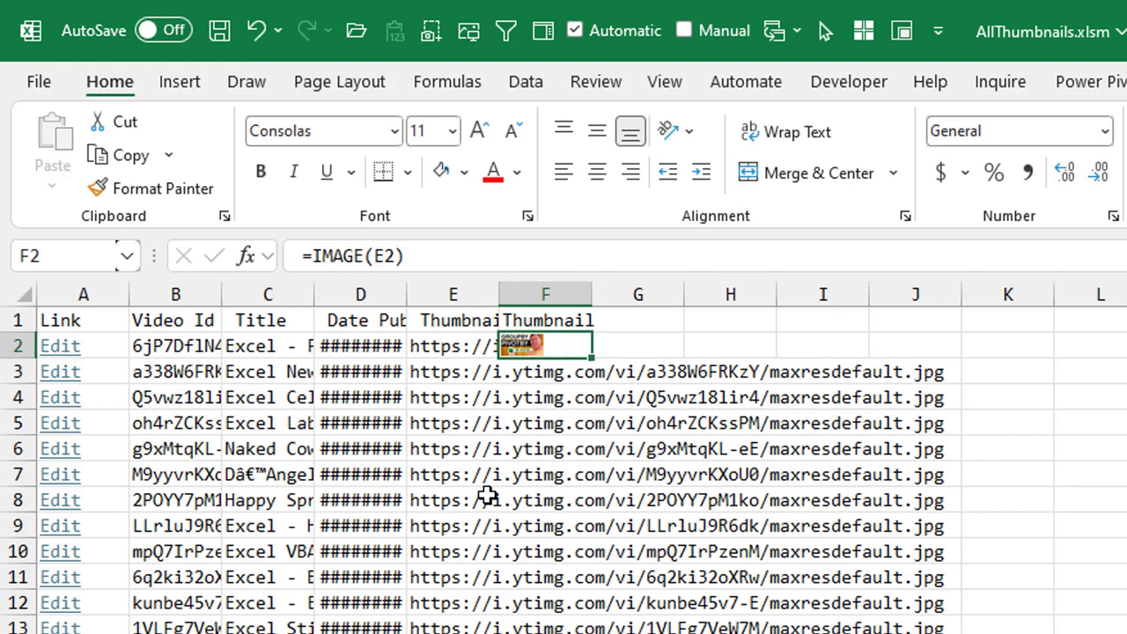
key(ctrl+shift+Down)
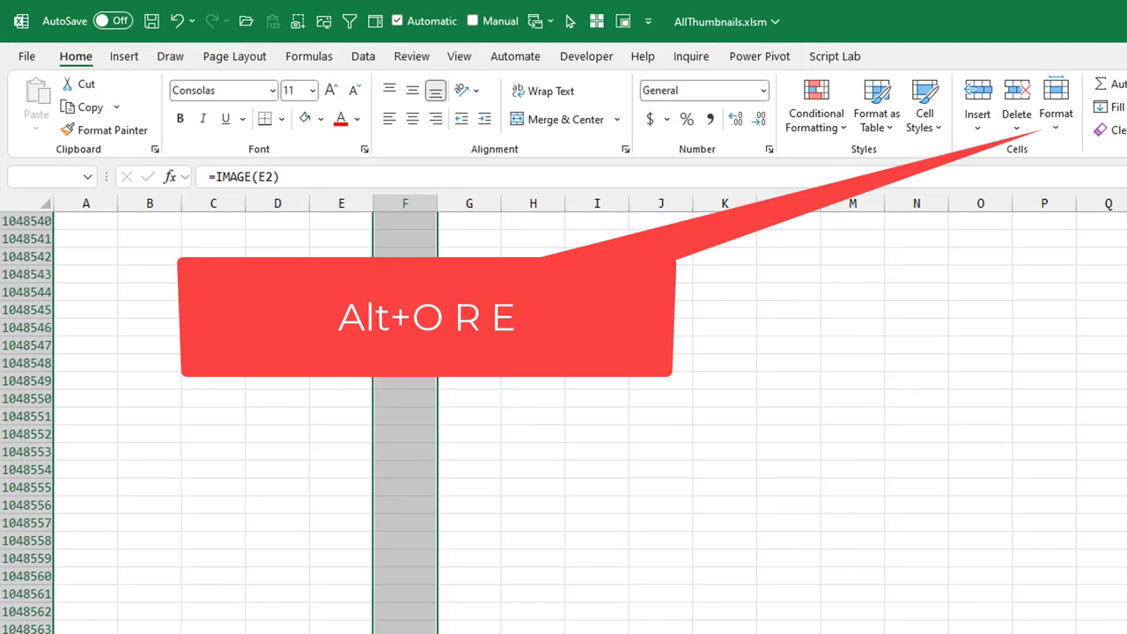
key(alt+o)
key(r)
key(e)
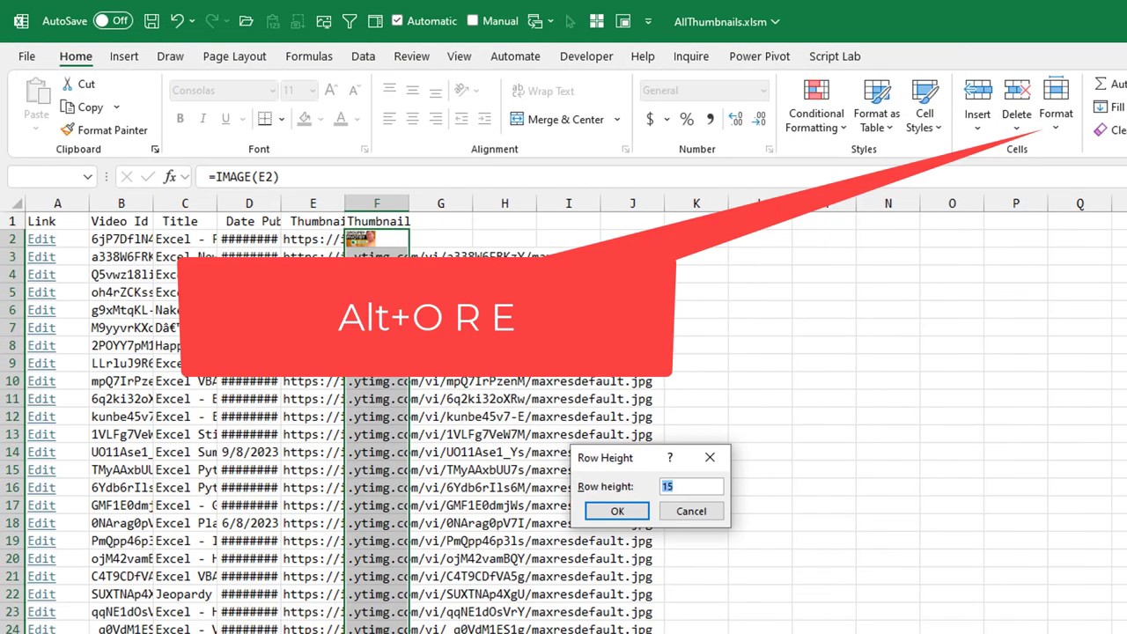
text(45)
key(Return)
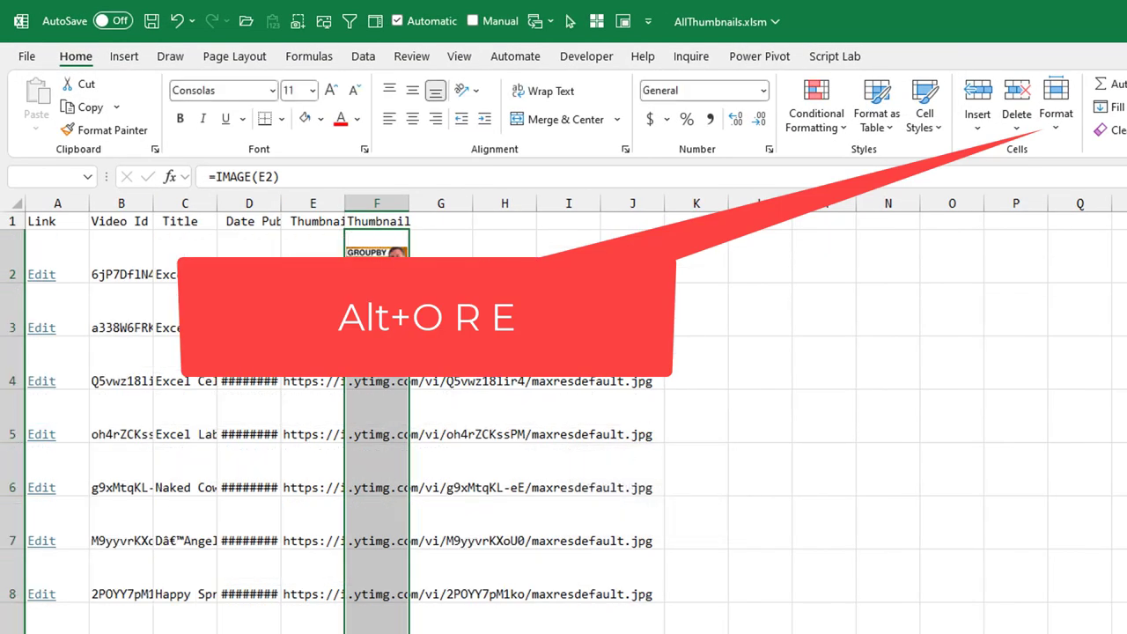
click(389, 91)
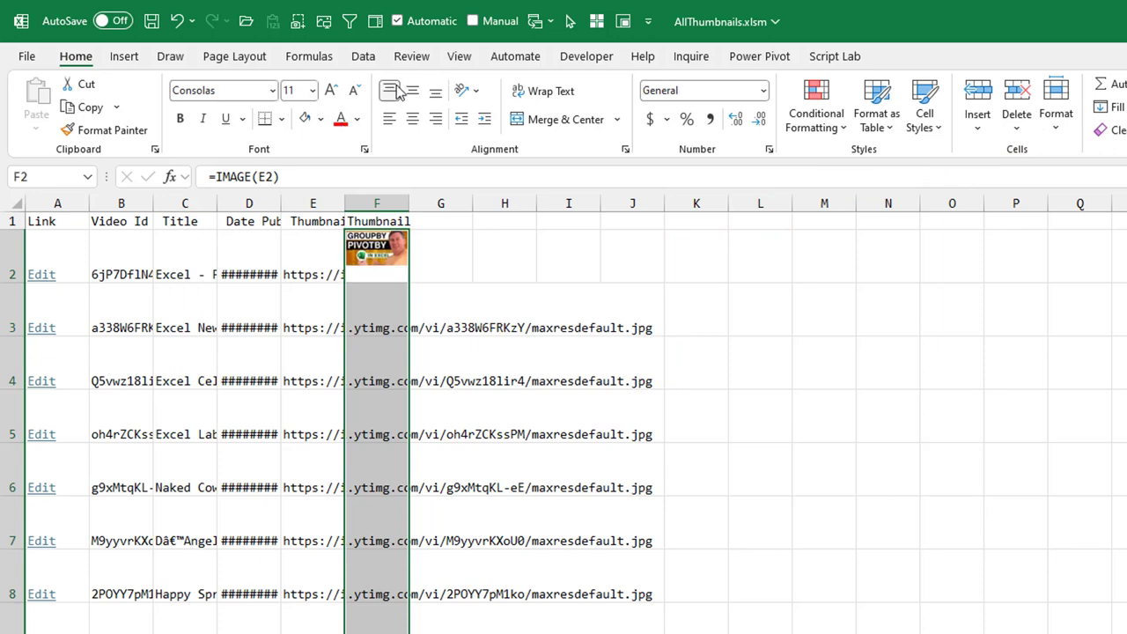
Widen the Thumbnail column F and copy the IMAGE formula from F2 down to the last video row
drag(410, 204, 496, 203)
click(460, 268)
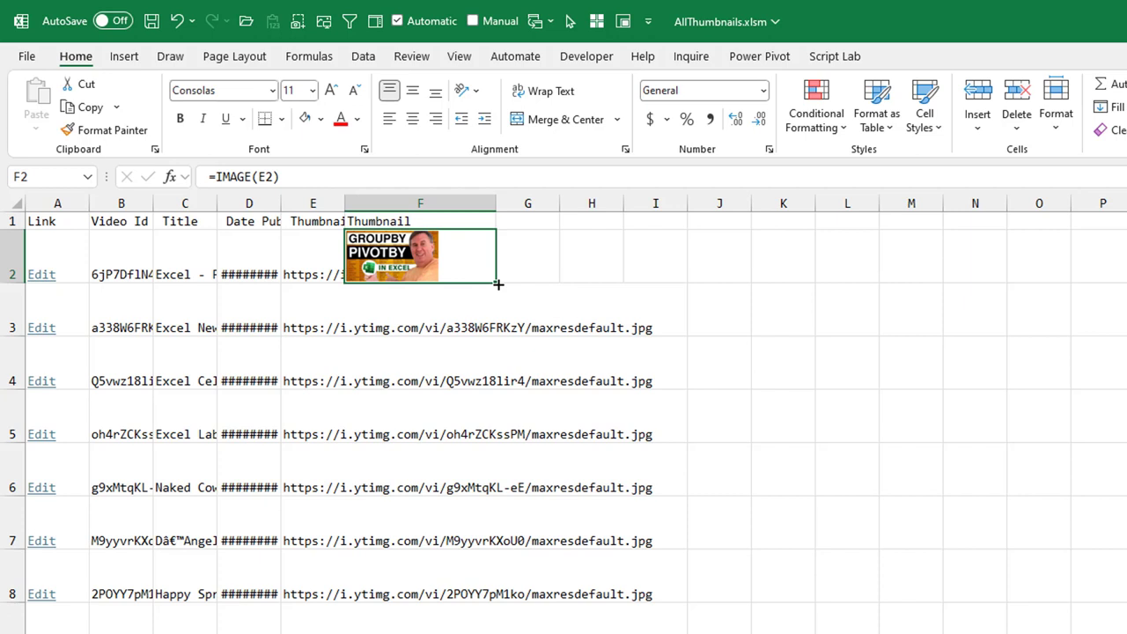
double_click(498, 285)
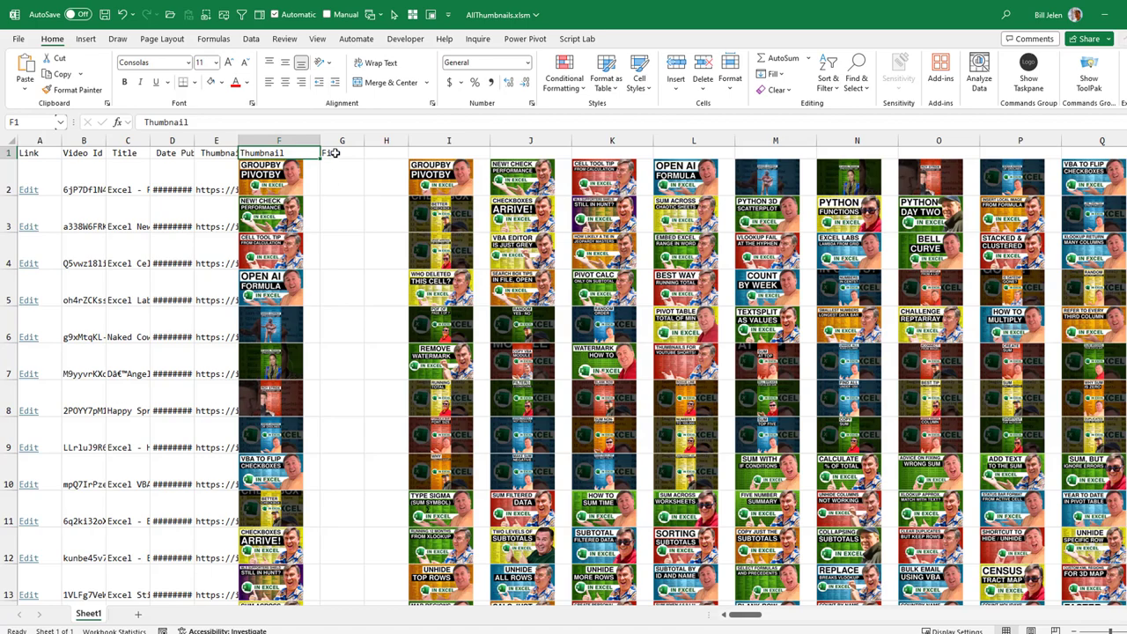
Review the video thumbnails down column F and locate the rows flagged with 1 in the Fix column
click(337, 153)
key(Left)
key(Page_Down)
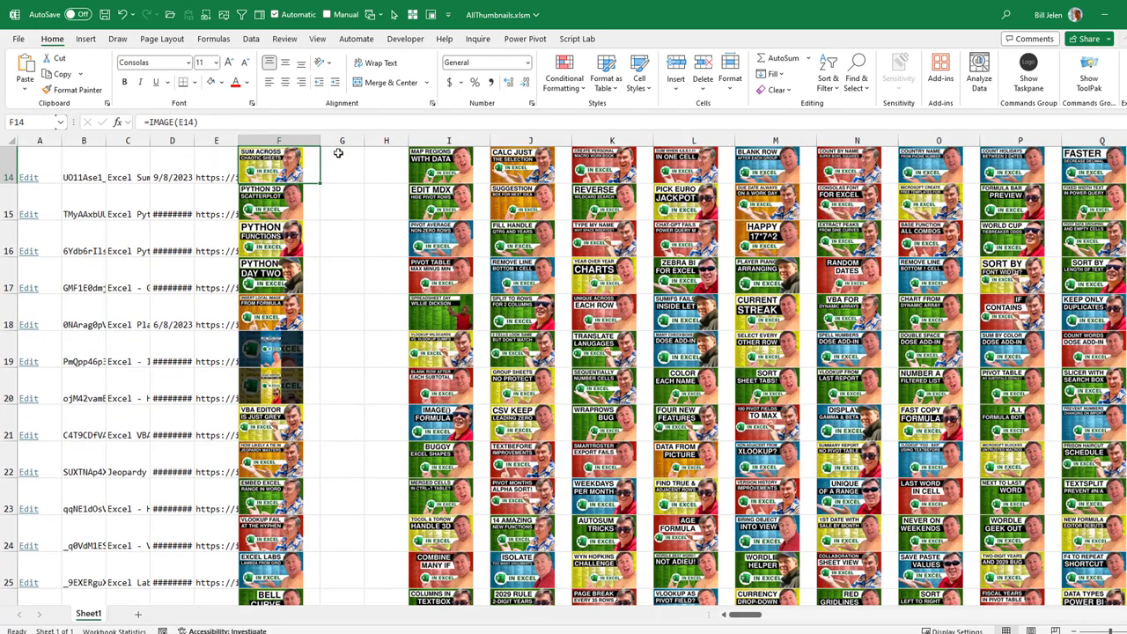
key(Page_Down)
key(Page_Down)
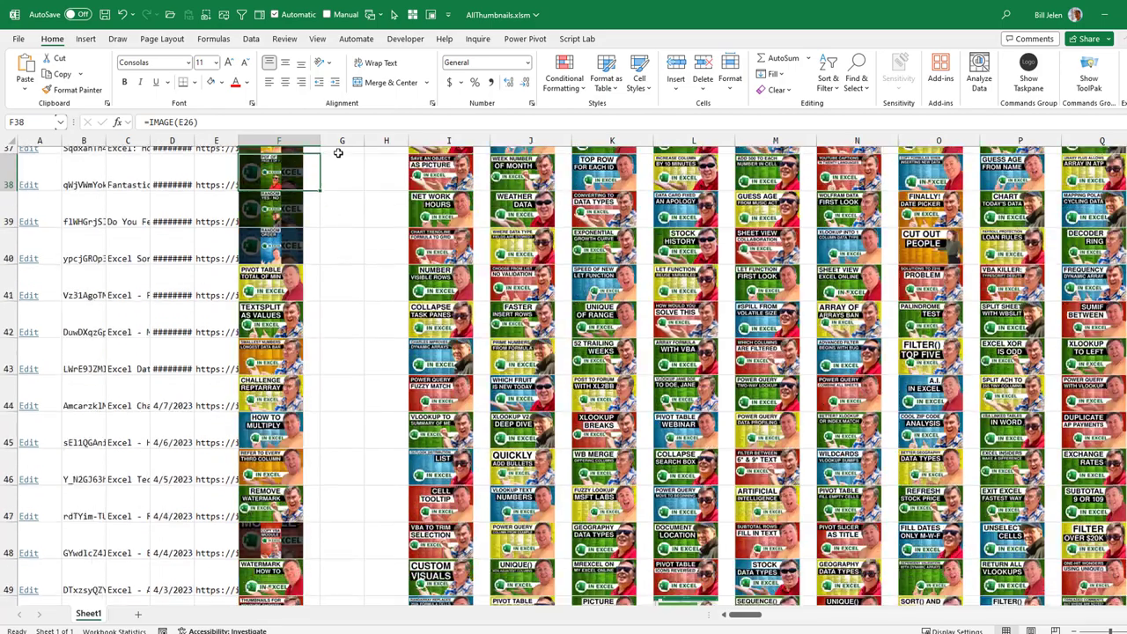
key(Page_Down)
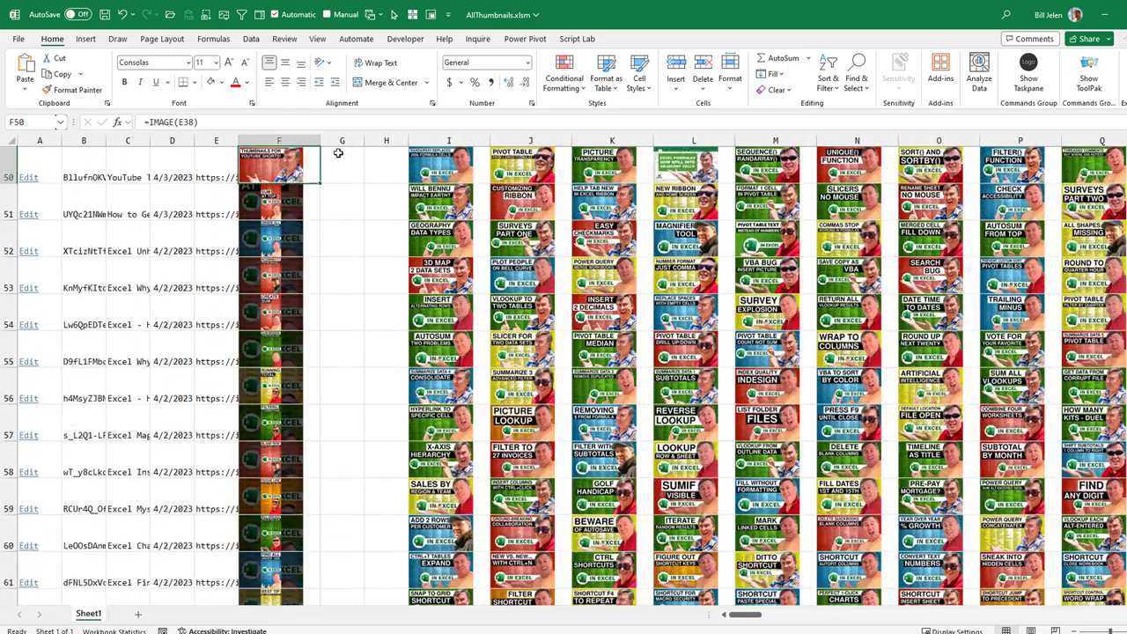
key(Page_Down)
click(338, 153)
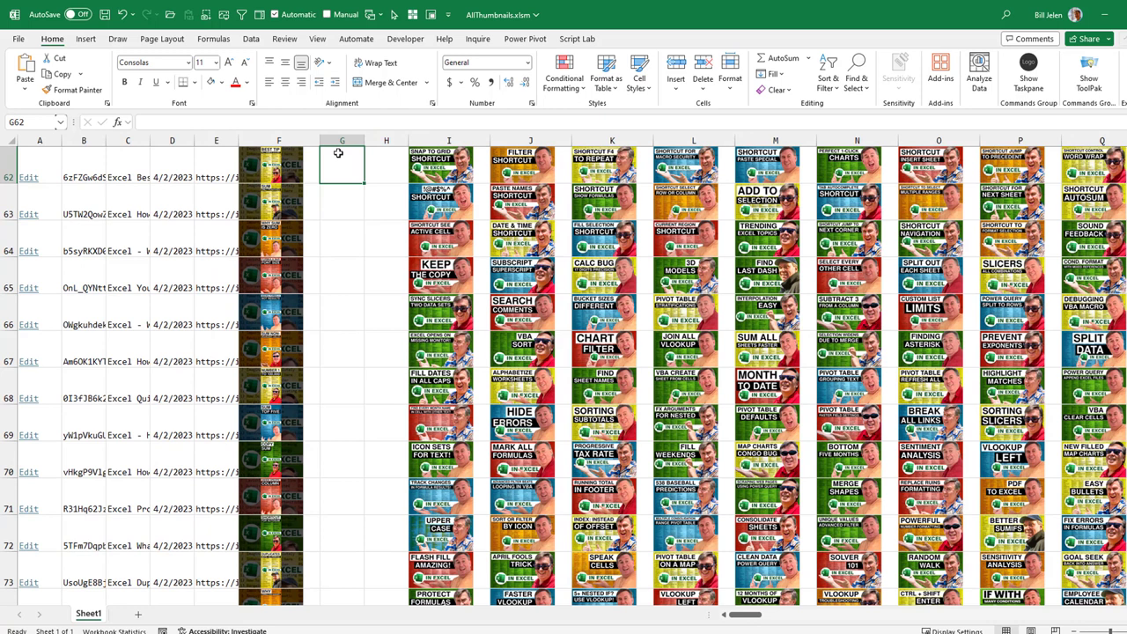
key(ctrl+Down)
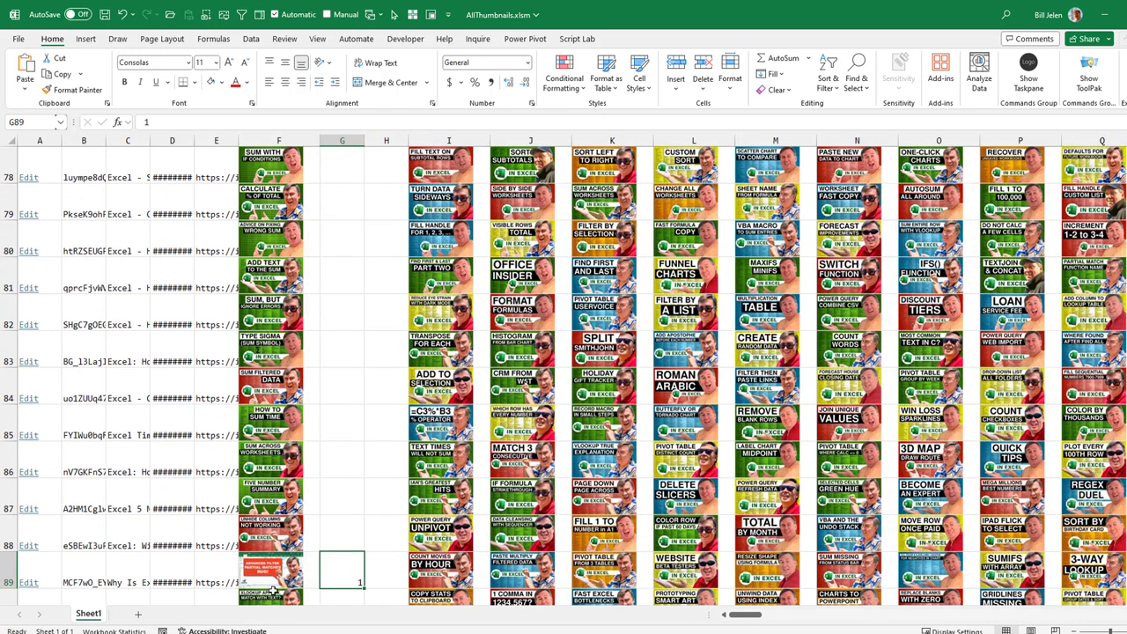
key(Page_Down)
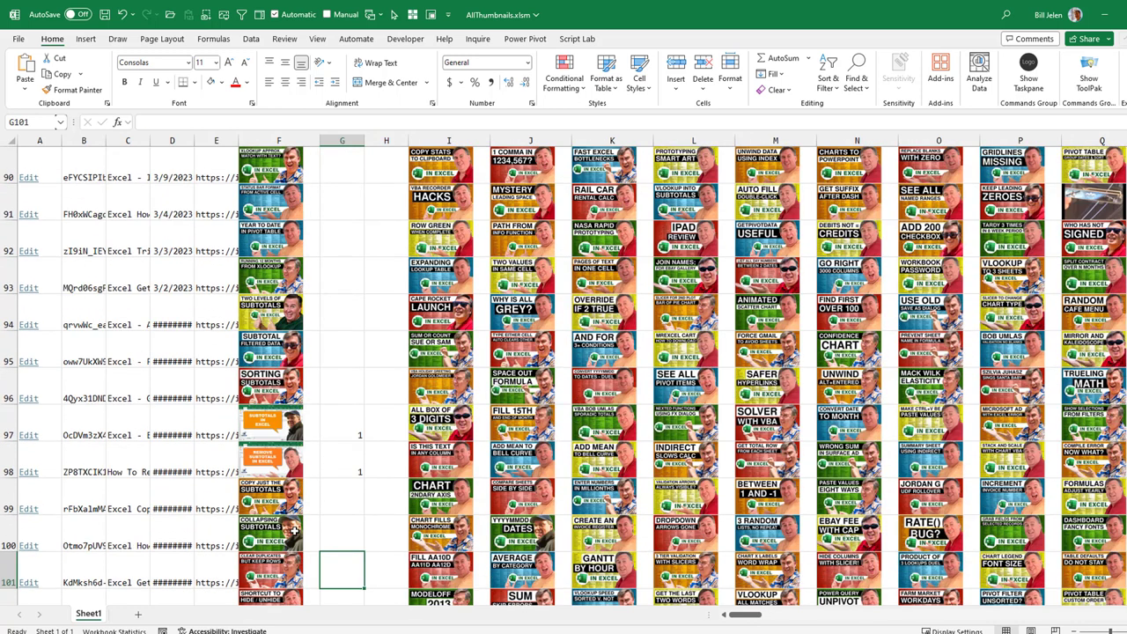
Change the FILTER condition in the I2 WRAPROWS formula to G2:G2417=1 to list only the flagged thumbnails, and undo the change
key(Right)
key(Right)
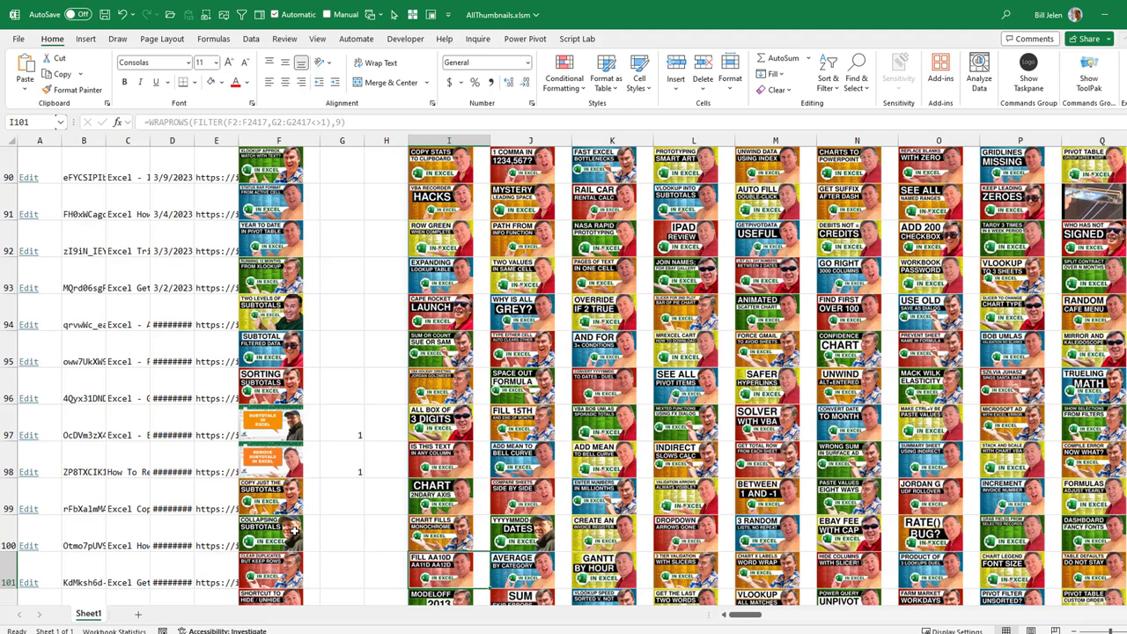
key(ctrl+Up)
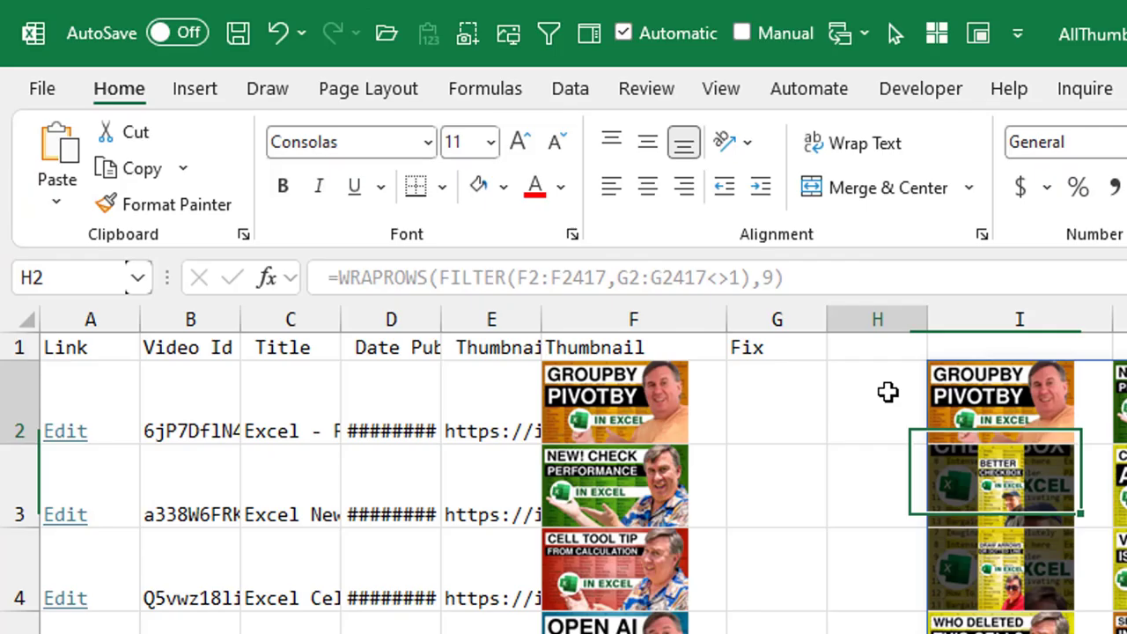
click(387, 171)
key(Right)
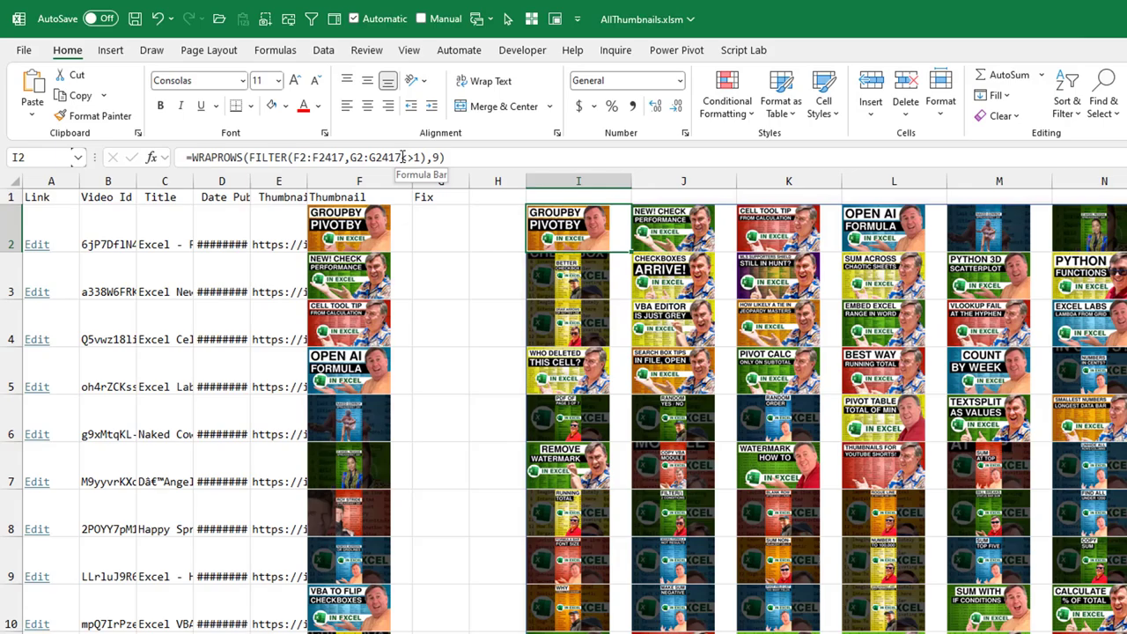
click(707, 278)
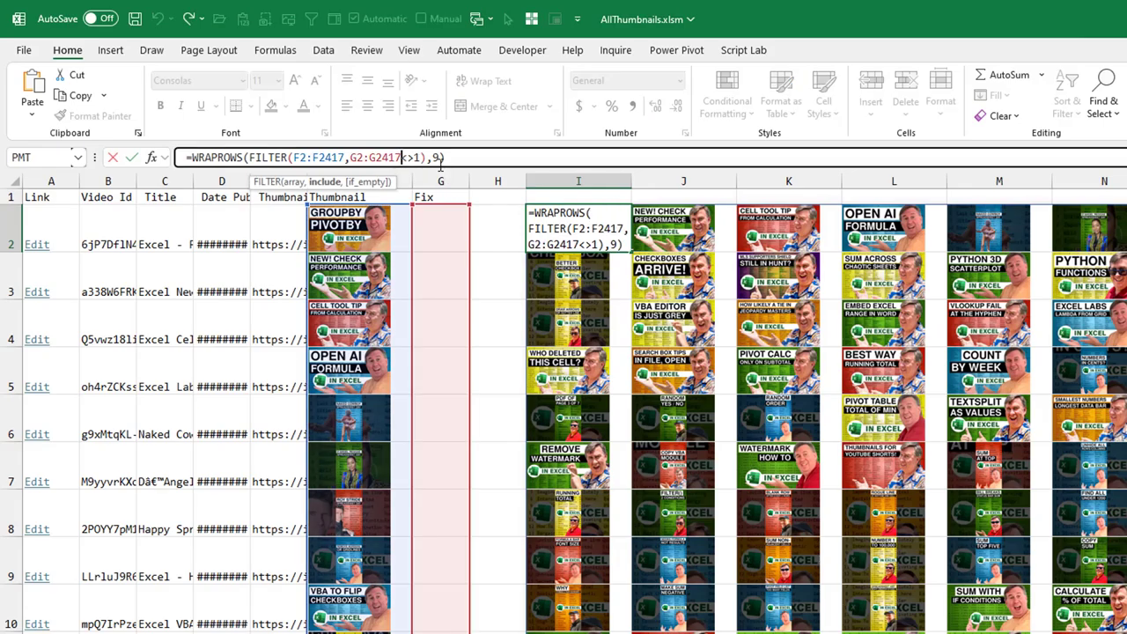
key(Delete)
key(Delete)
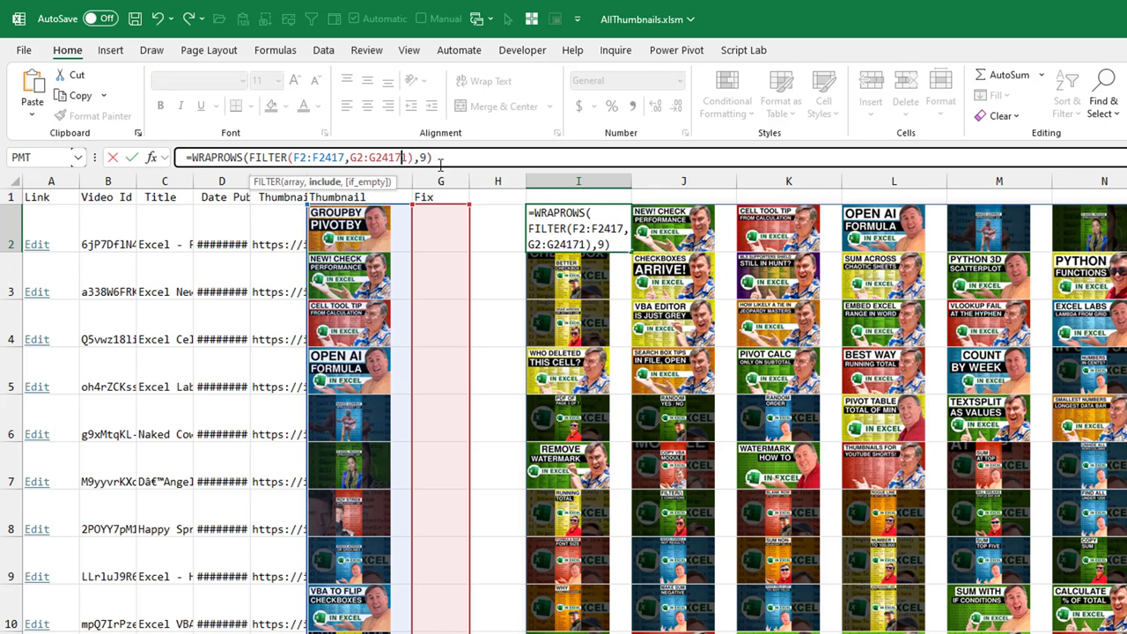
text(=1)
key(Return)
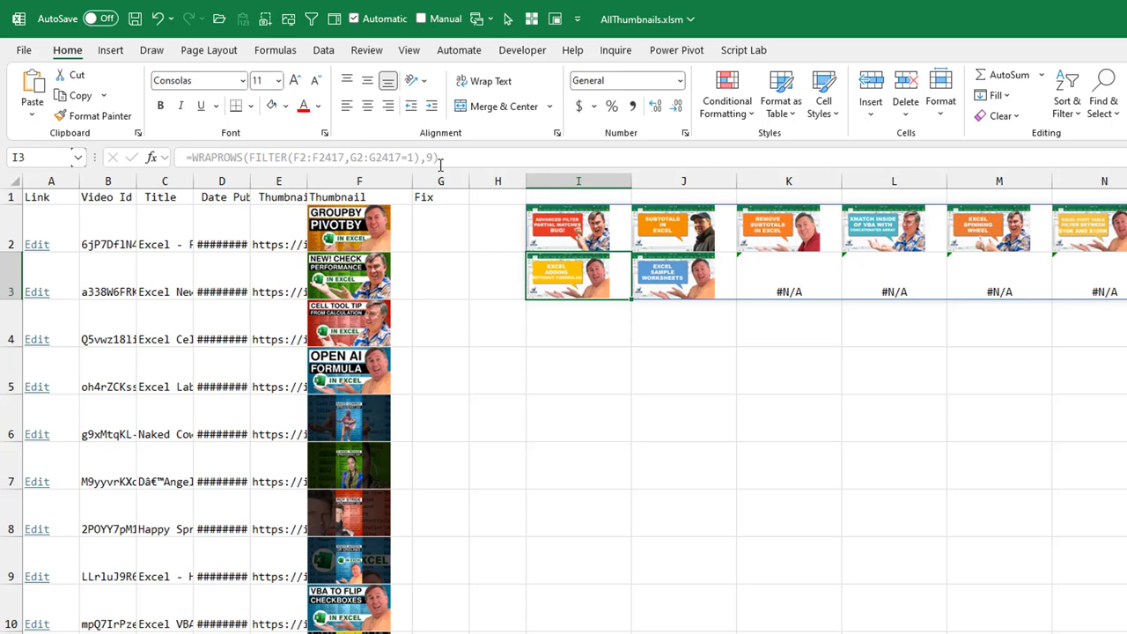
key(ctrl+z)
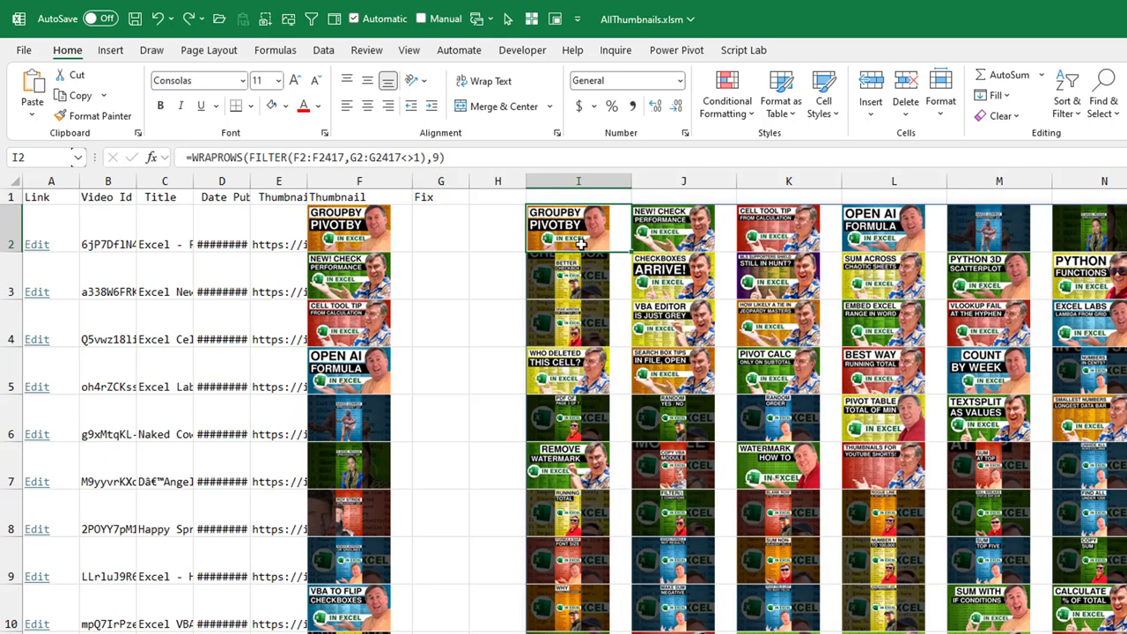
Examine the wrapped thumbnail grid spilling from I2 by moving down through its rows
scroll(581, 245, down, 4)
click(581, 245)
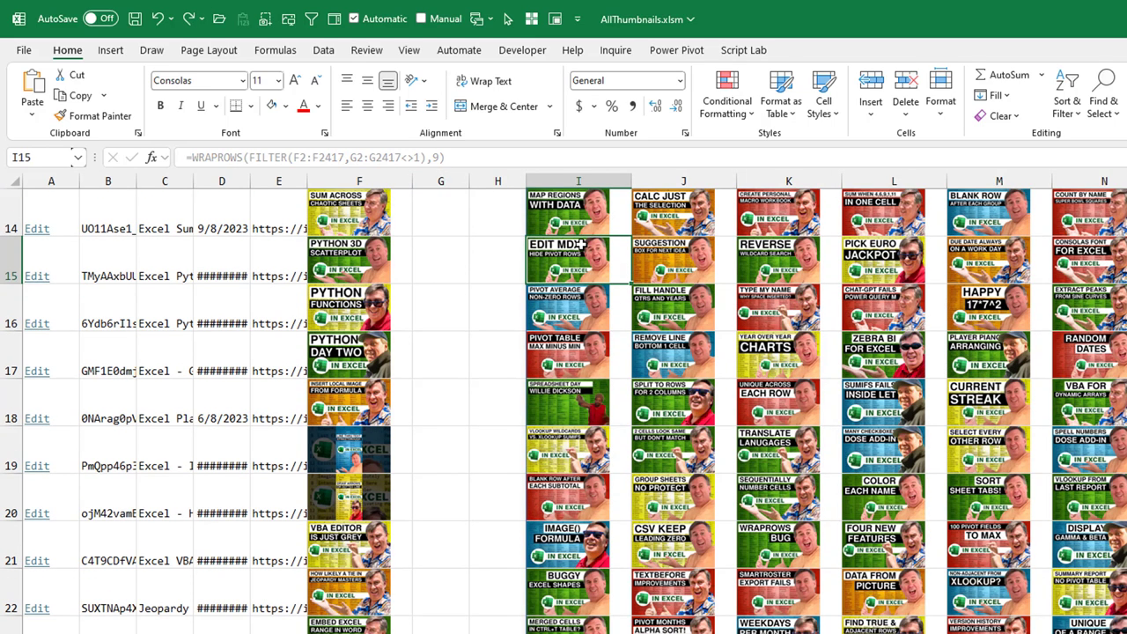
scroll(581, 245, down, 4)
click(581, 245)
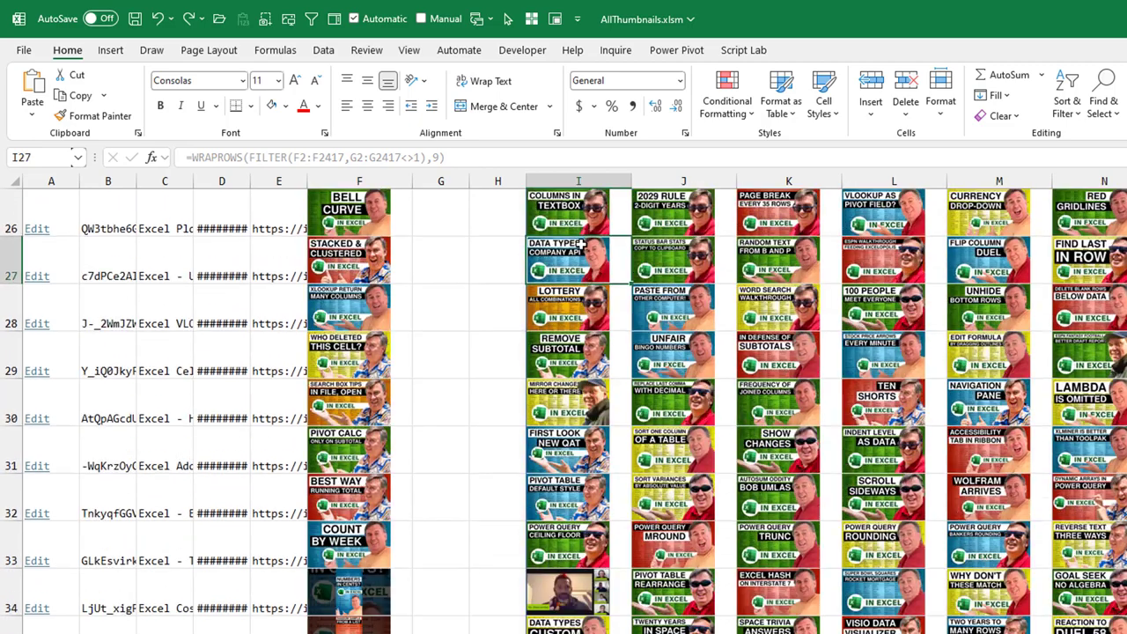
scroll(581, 245, down, 4)
click(581, 245)
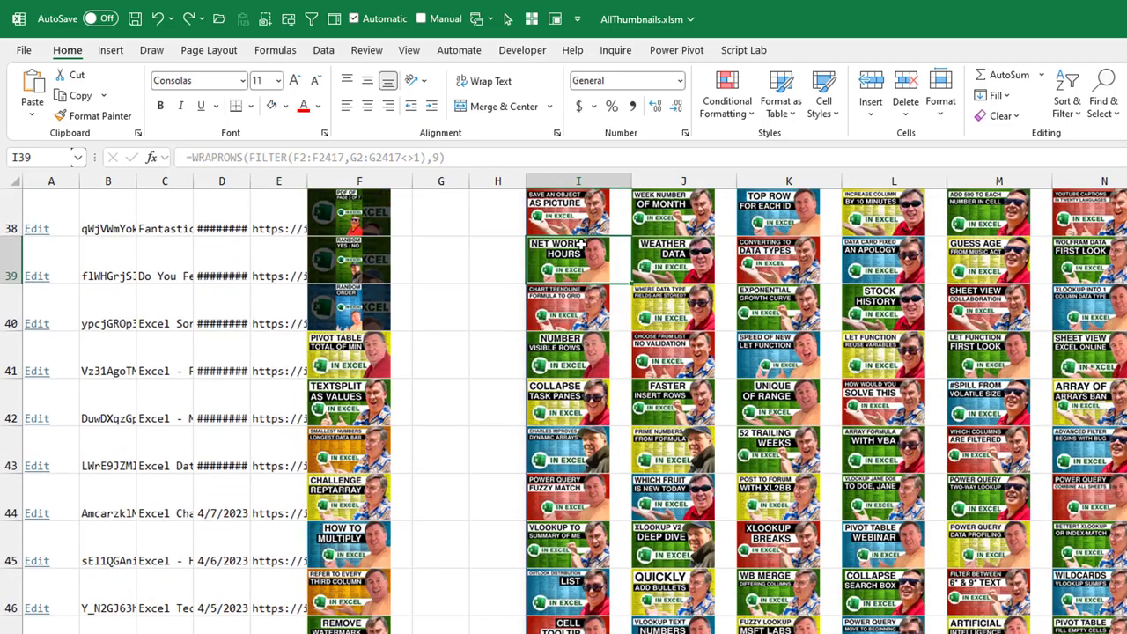
scroll(580, 245, down, 4)
click(581, 245)
scroll(581, 245, down, 4)
click(581, 245)
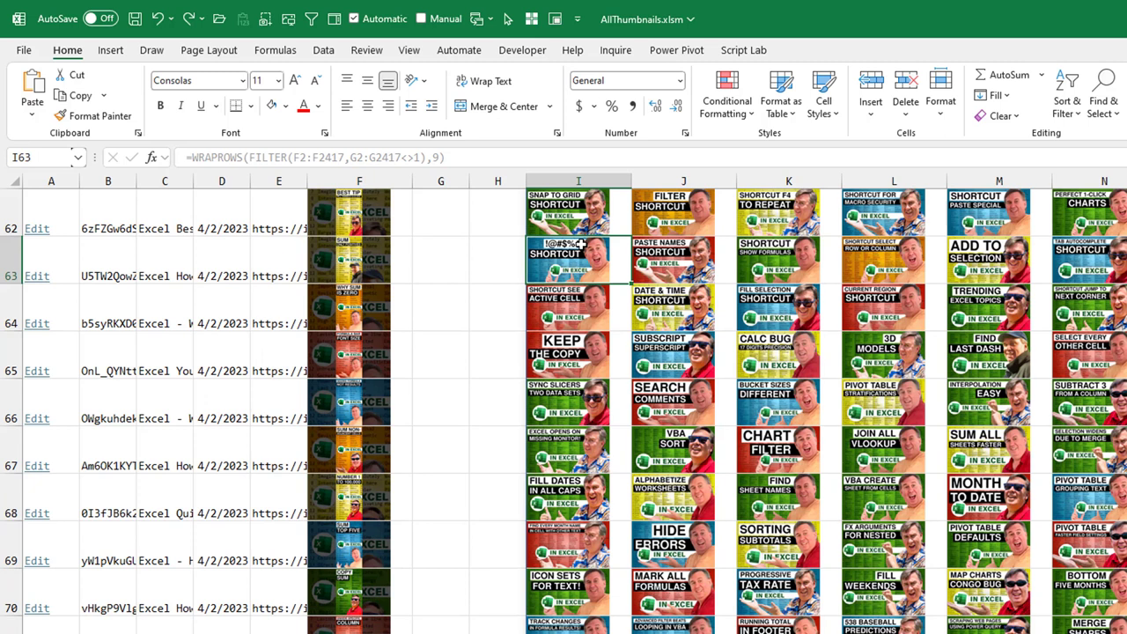
scroll(581, 245, down, 8)
click(581, 245)
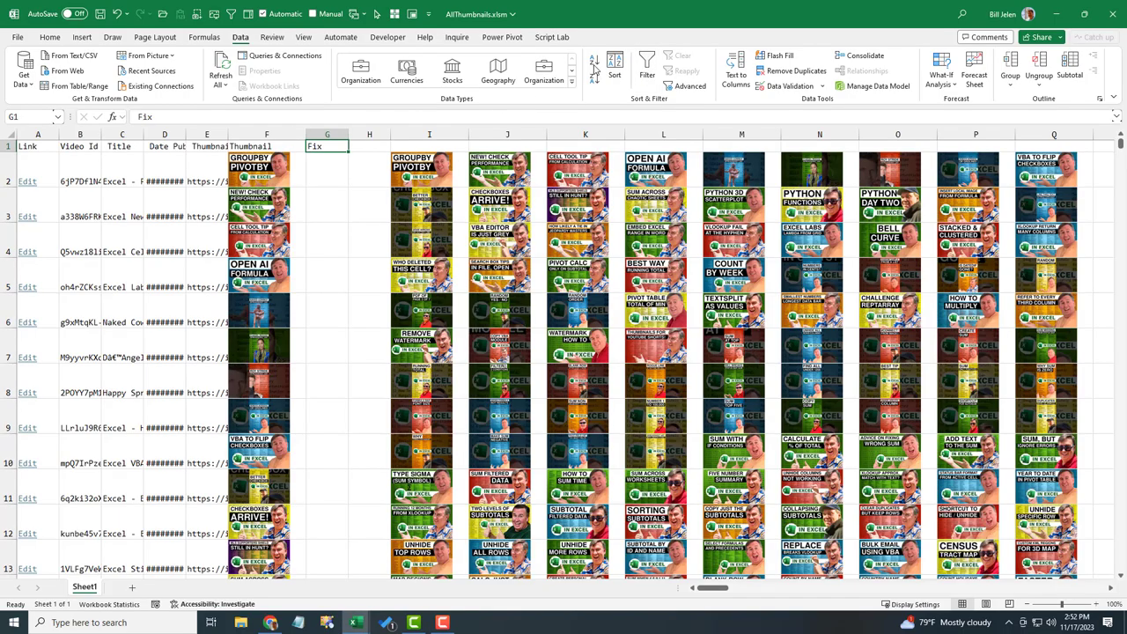
Turn on filtering for the video list and show only the rows with 1 in the Fix column
click(646, 70)
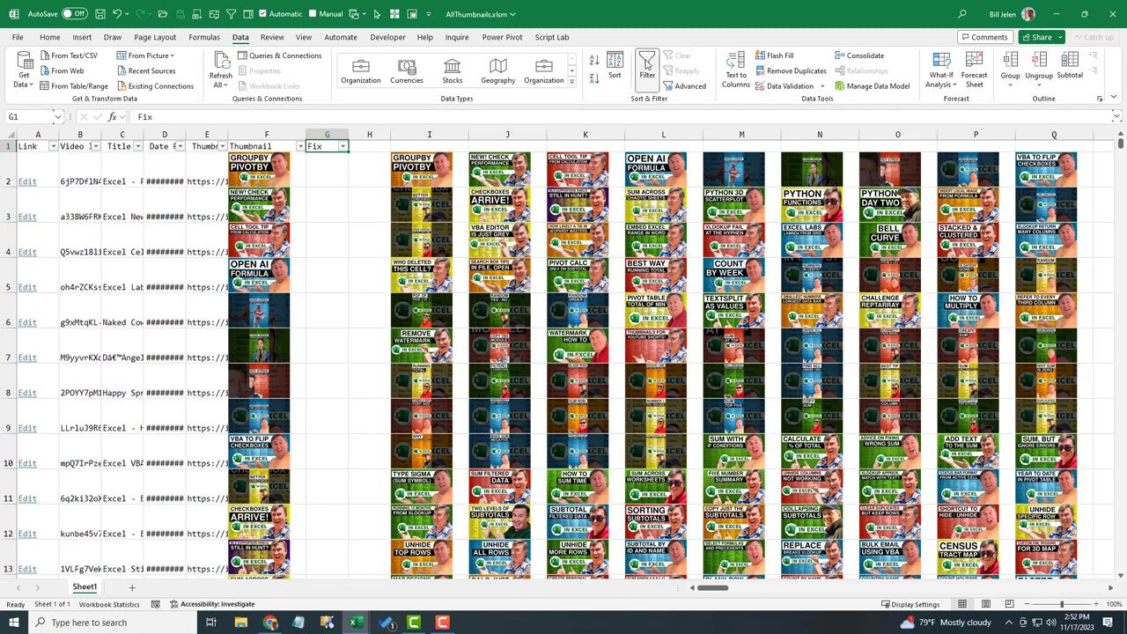
click(342, 146)
click(227, 322)
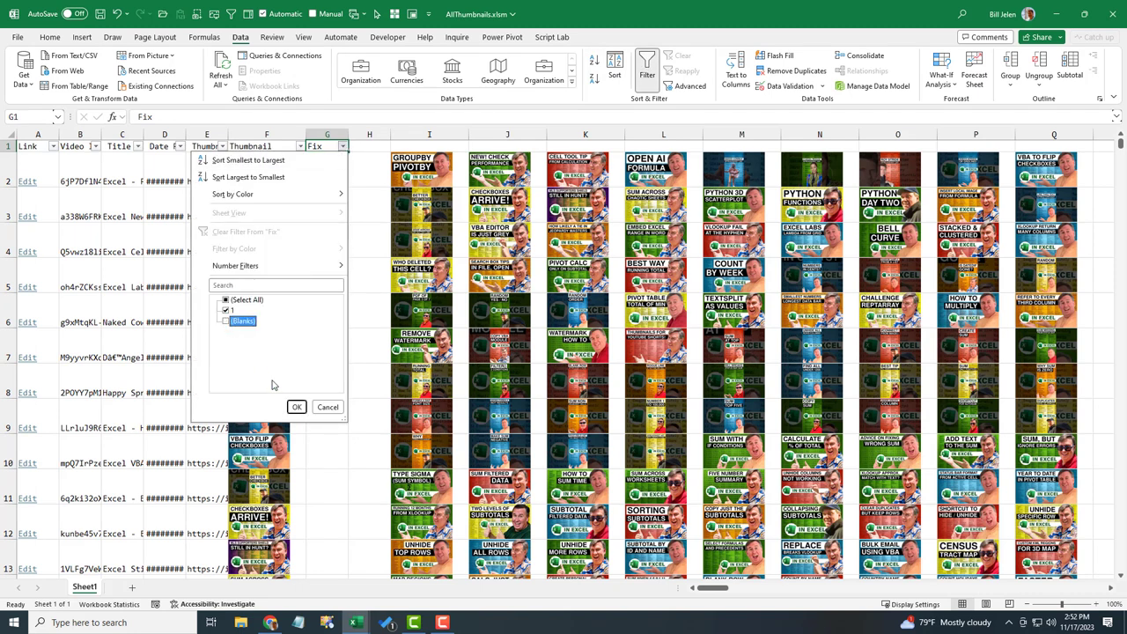
click(297, 407)
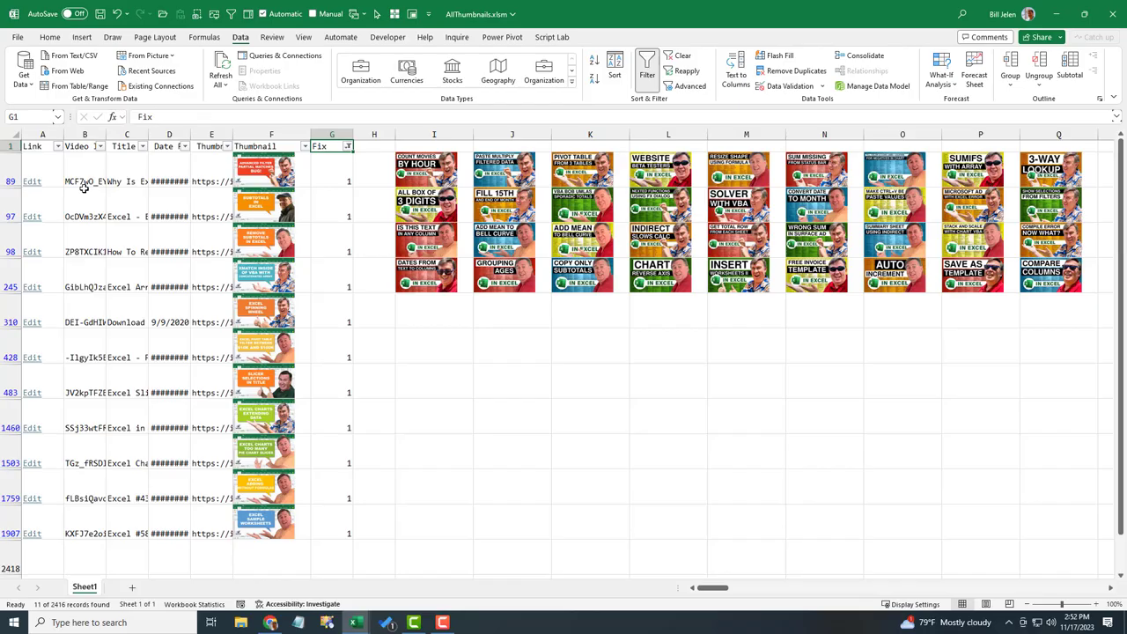
Open the Edit link of the row 89 video in YouTube Studio and read through its description
click(39, 172)
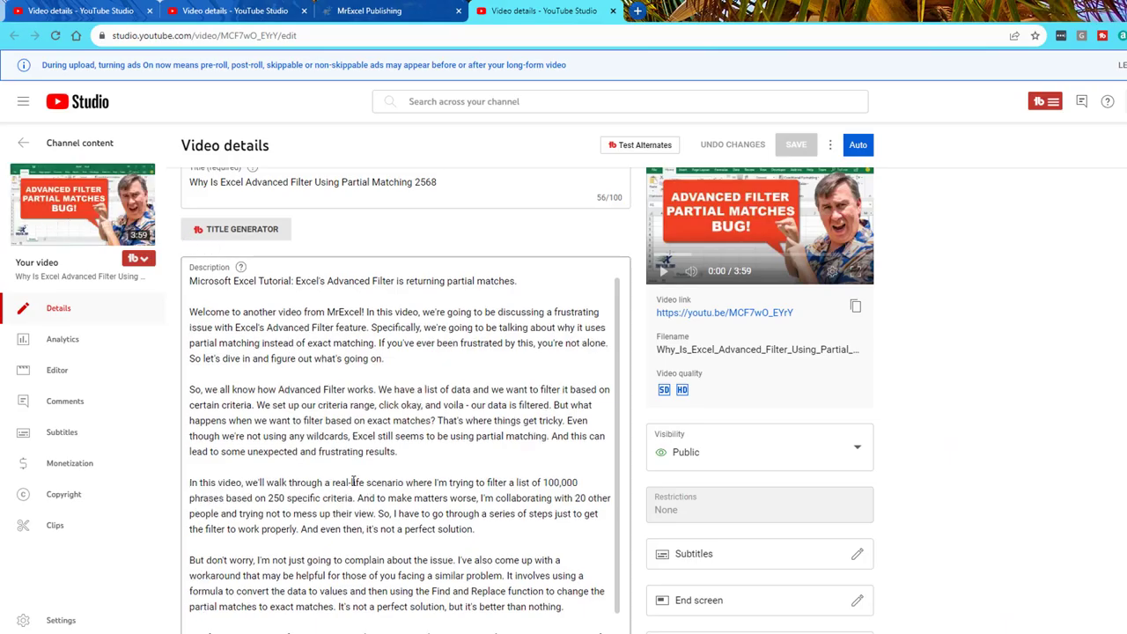
scroll(384, 498, down, 10)
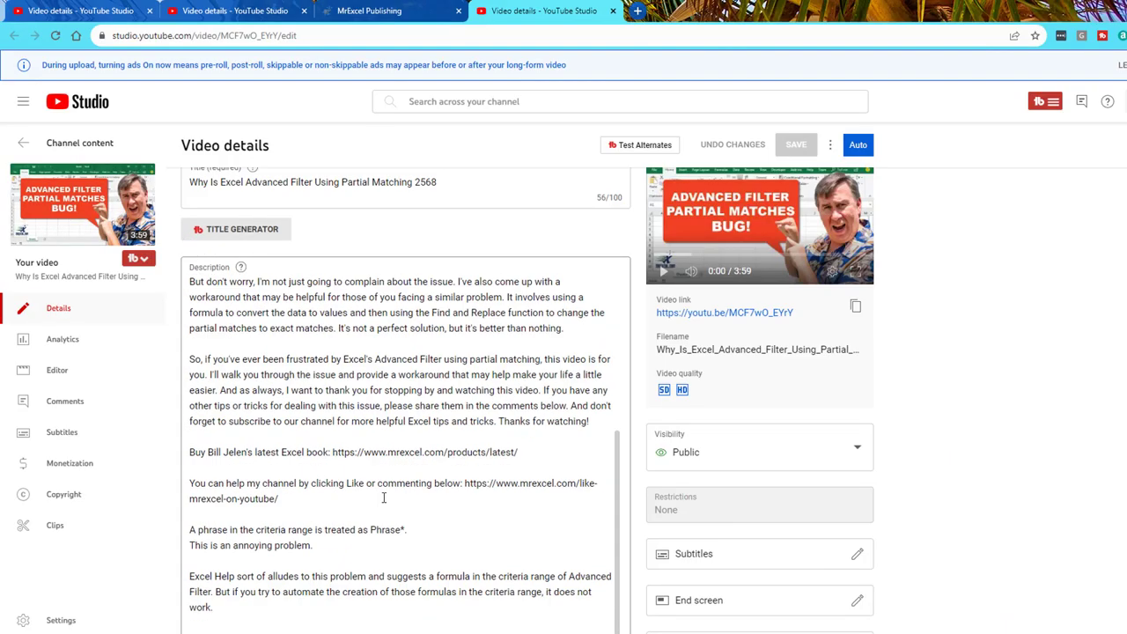
scroll(384, 498, down, 15)
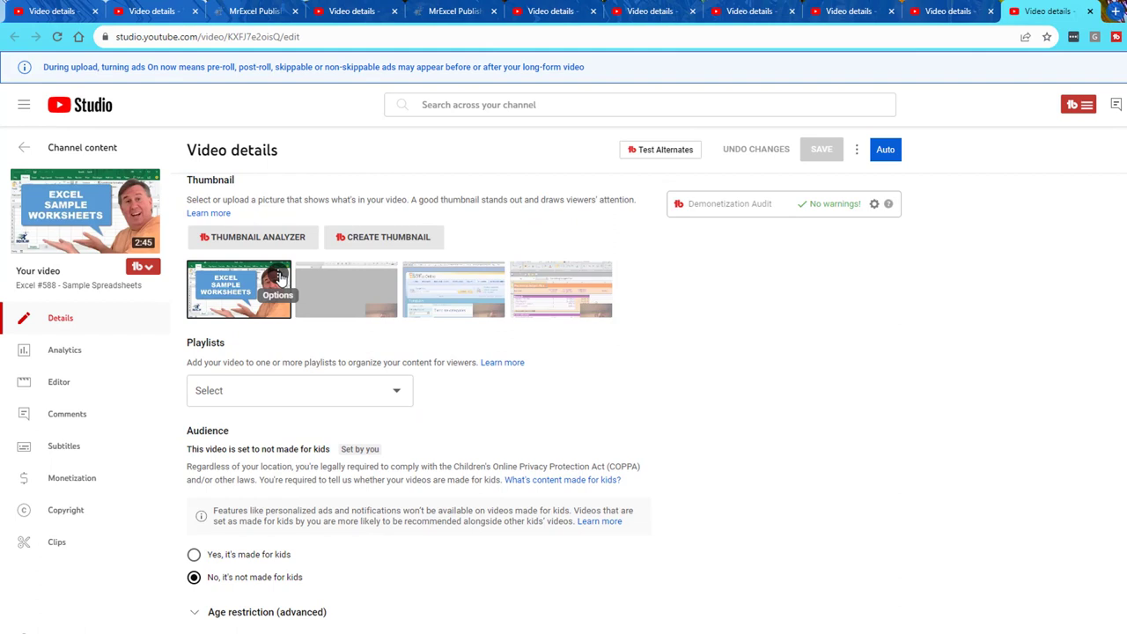
Replace the Excel #588 video's thumbnail with free-templates-in-excel.png from Downloads and save the video details
click(280, 276)
click(322, 276)
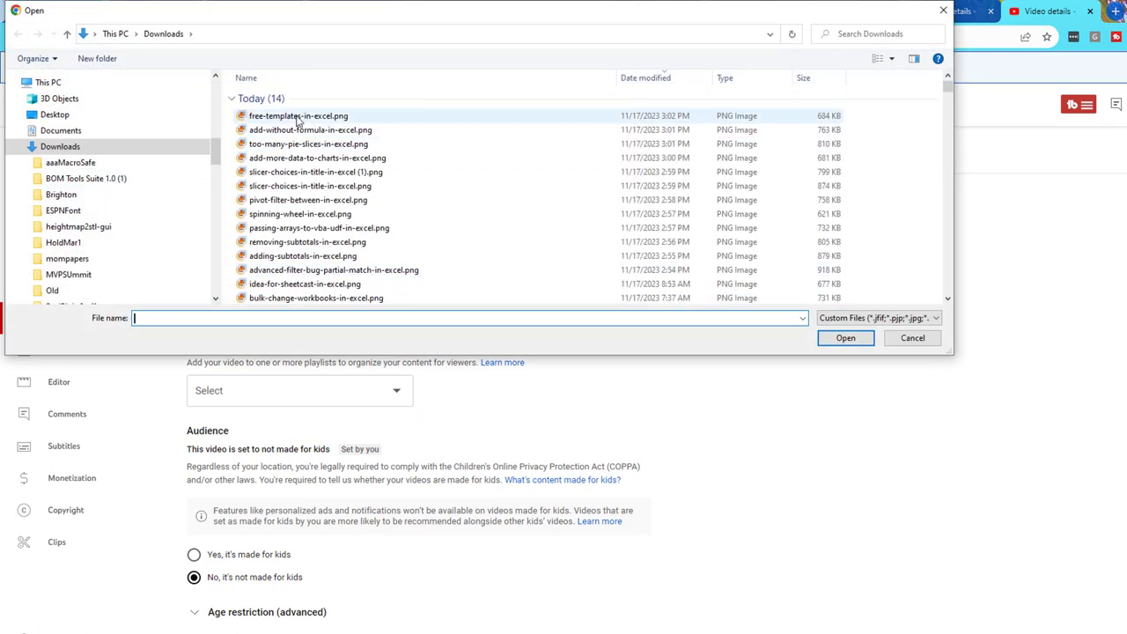
click(297, 115)
click(840, 337)
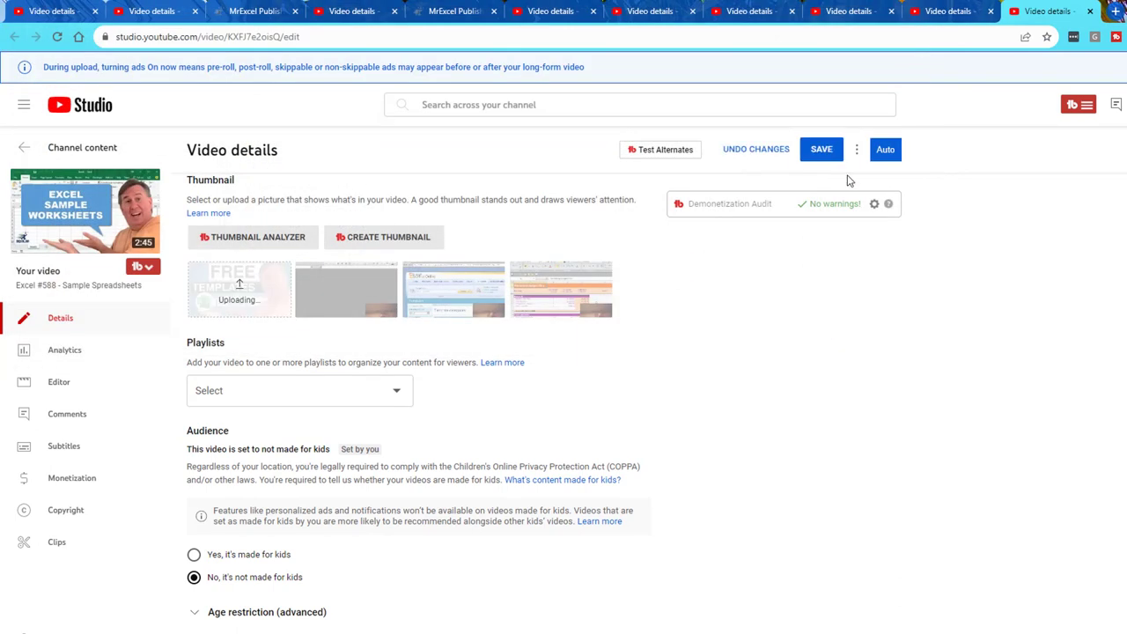
click(830, 154)
Switch back to the AllThumbnails.xlsm workbook in Excel, check the thumbnail URL in E1907, and re-enter the IMAGE formula in F1907
key(alt+Tab)
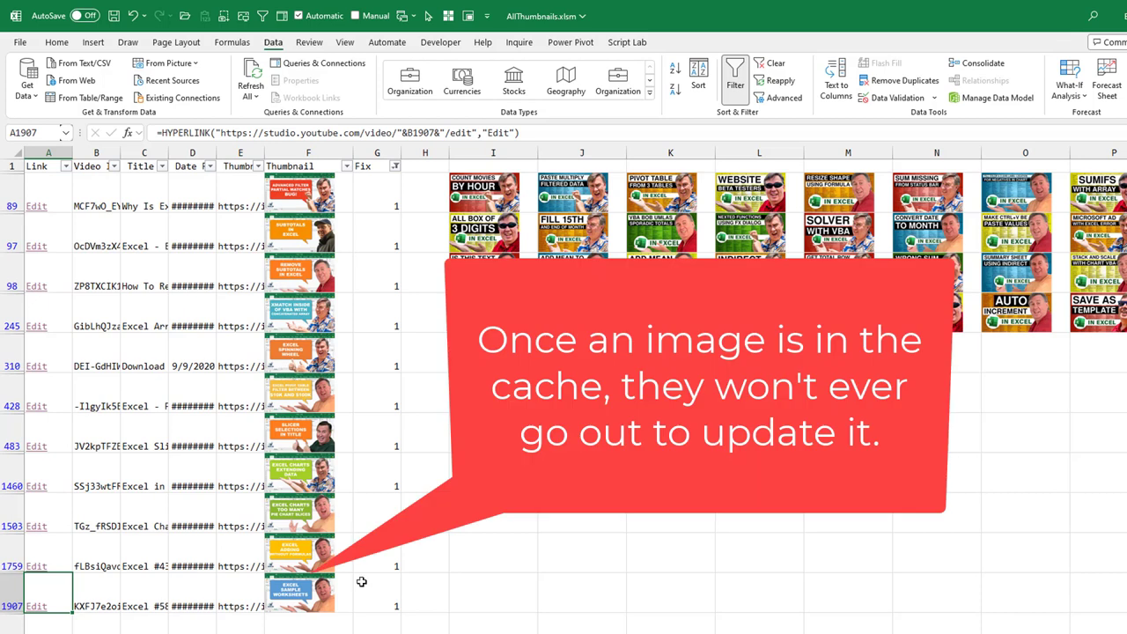
click(246, 599)
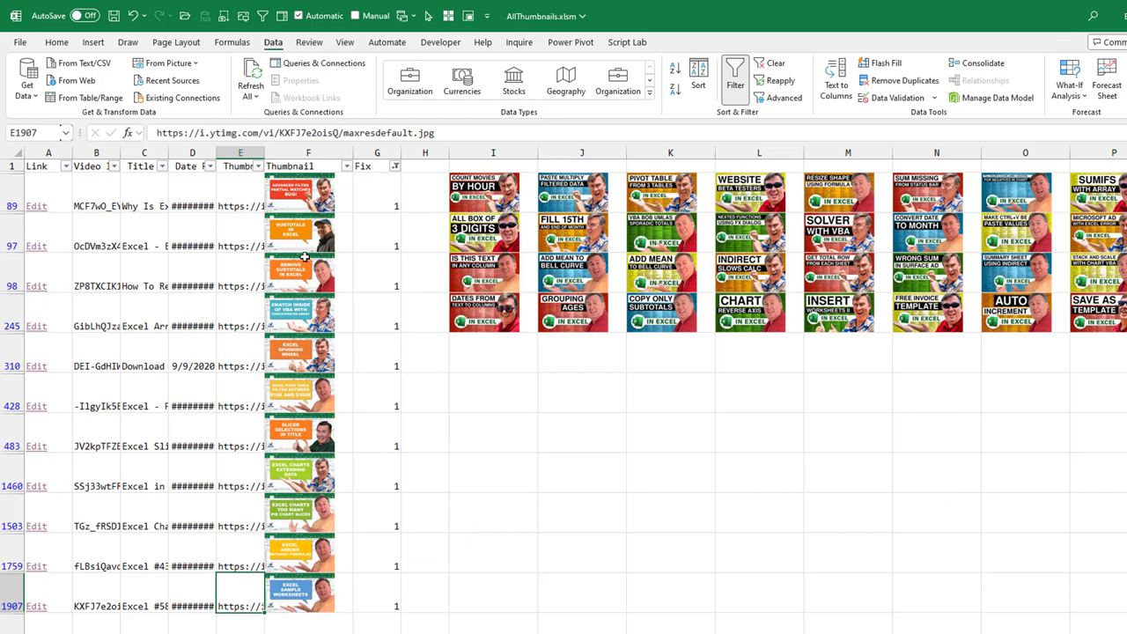
click(342, 590)
key(F2)
key(Return)
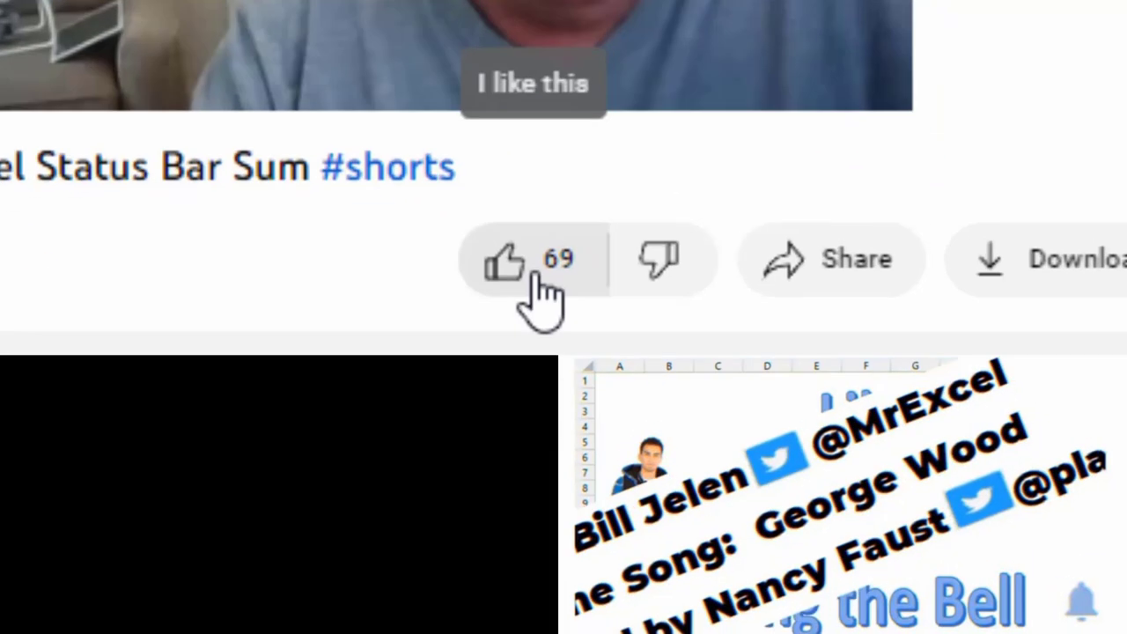
On YouTube, like the video and subscribe to the MrExcel.com channel with notifications set to All
click(528, 280)
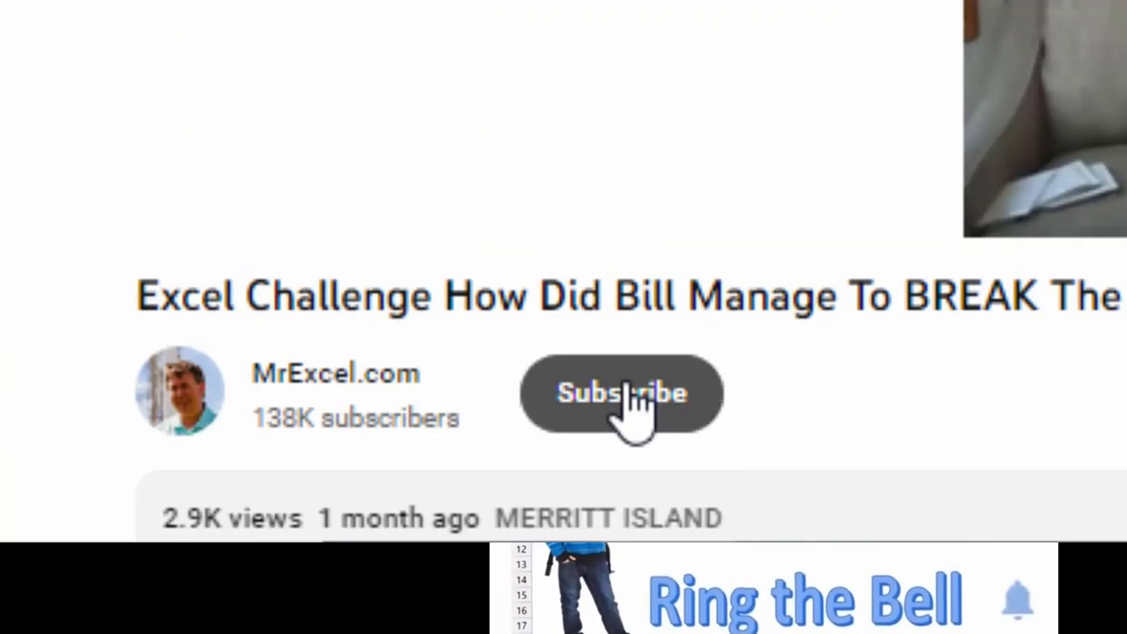
click(627, 407)
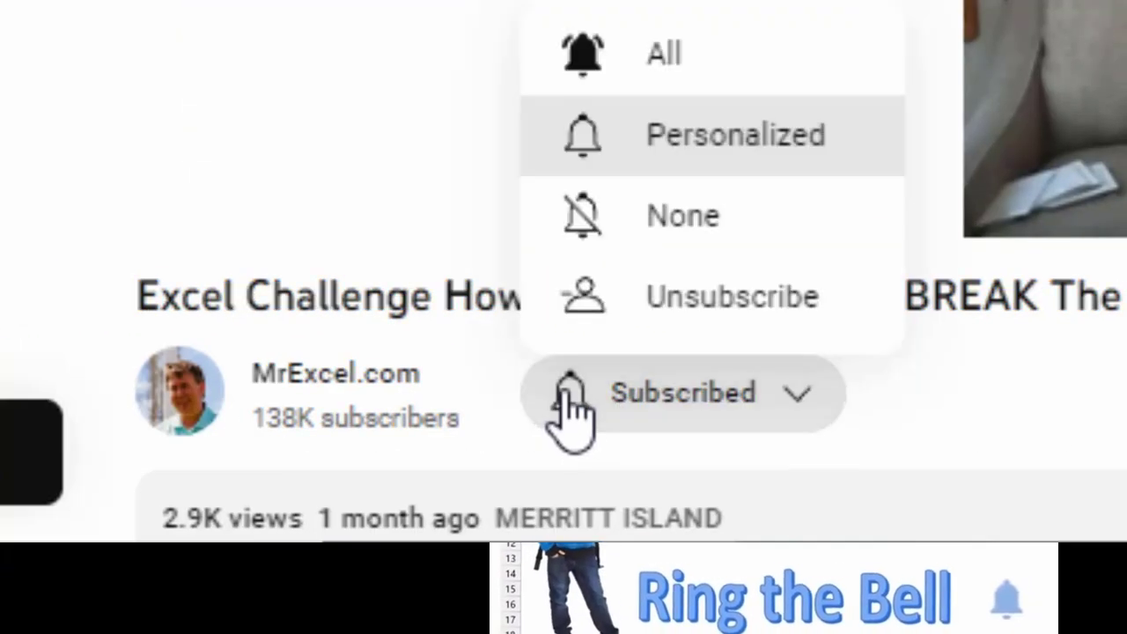
click(671, 62)
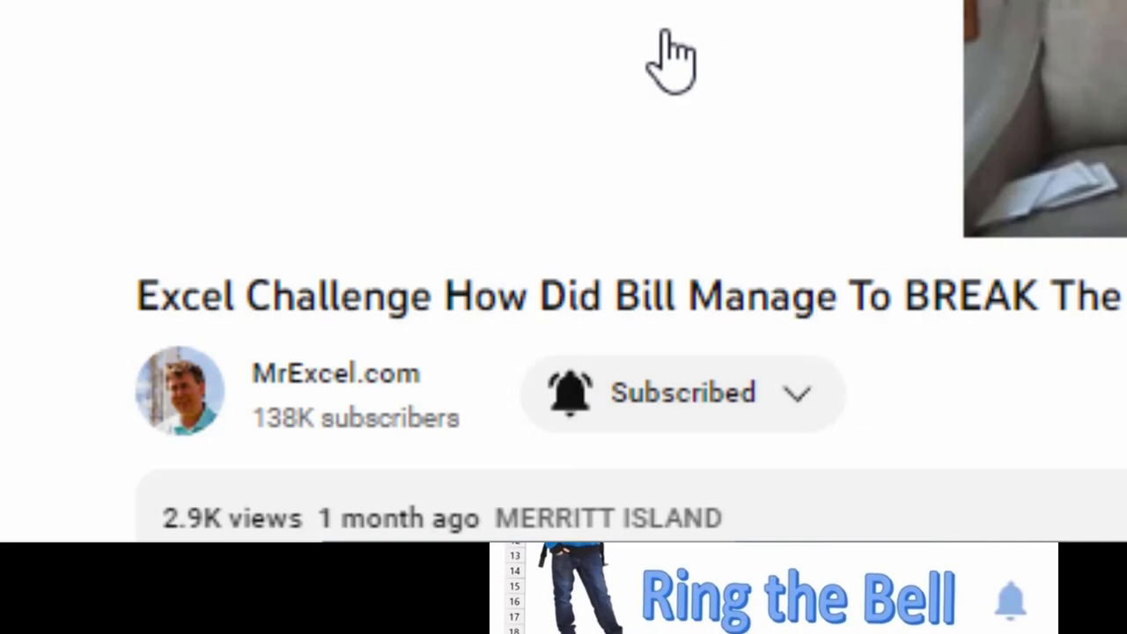